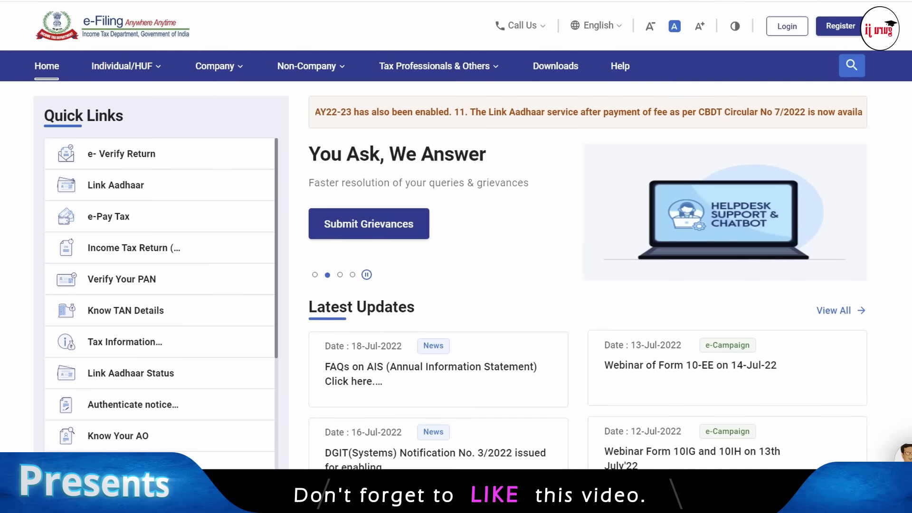
Log in to the e-Filing portal with the taxpayer's user ID and the account password, confirming the secure access message.
scroll(452, 285, "down", 10)
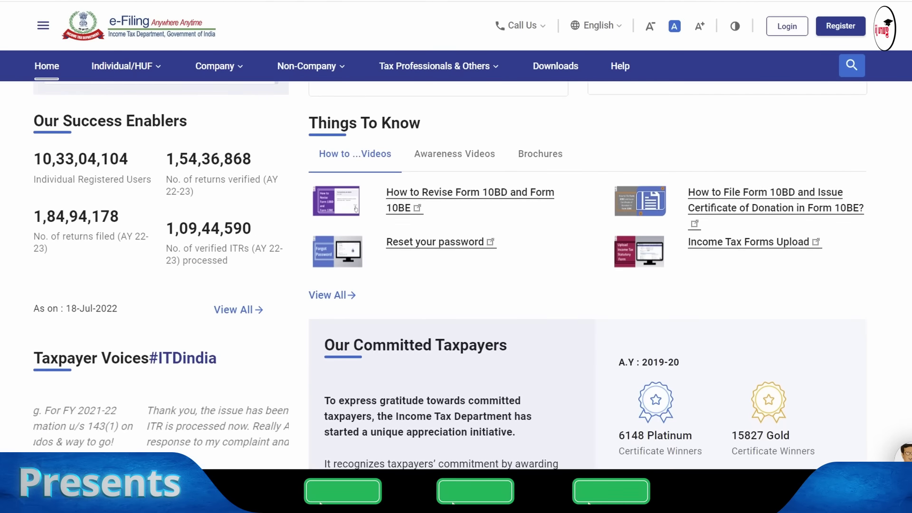
scroll(451, 285, "down", 3)
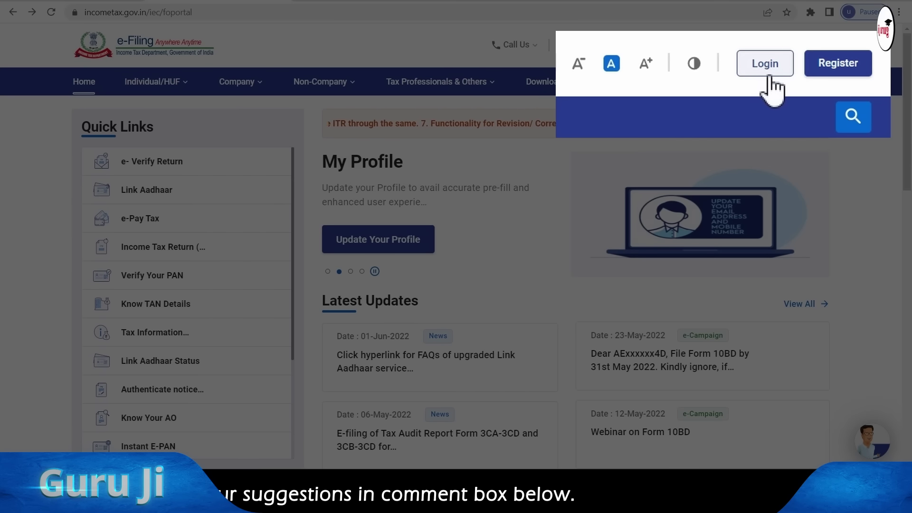
left_click(763, 73)
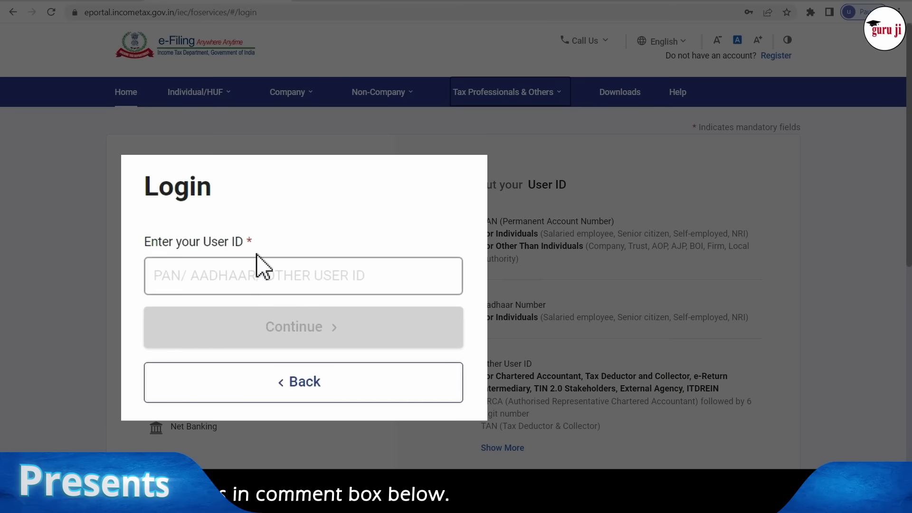
left_click(255, 274)
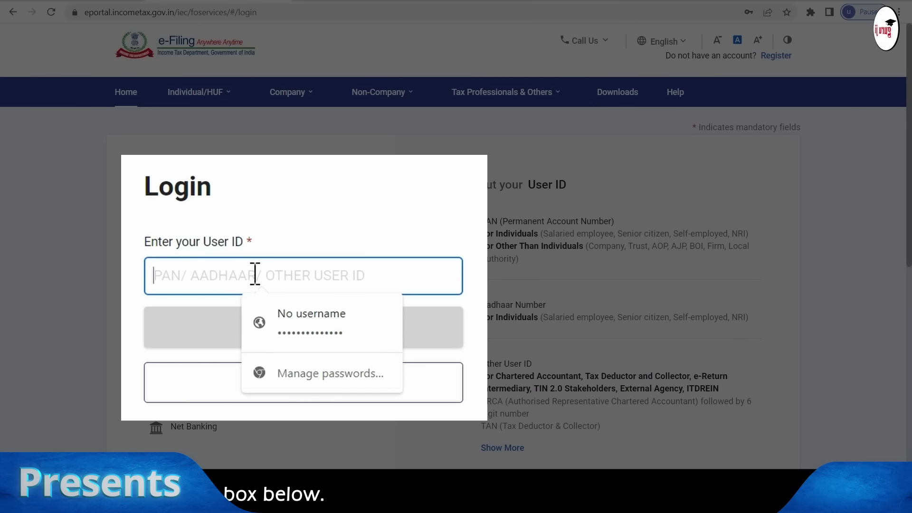
type("XXXXX0000X")
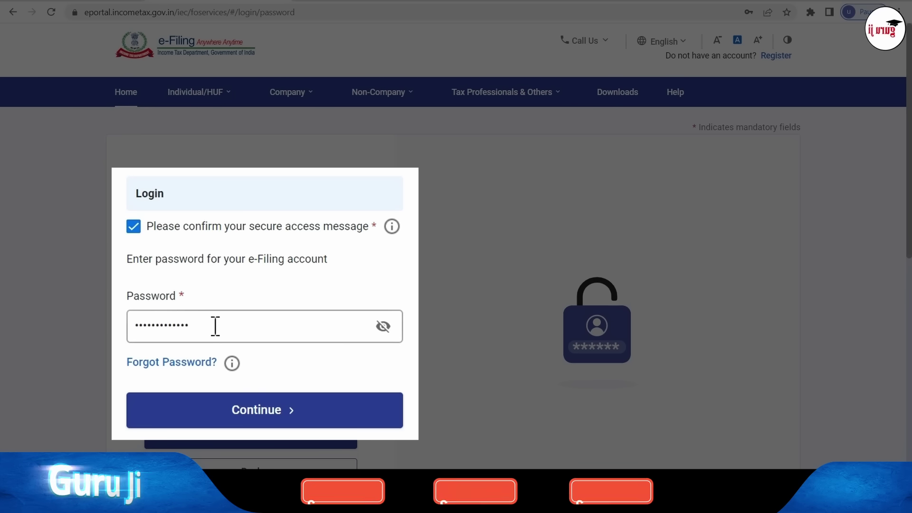
left_click(315, 419)
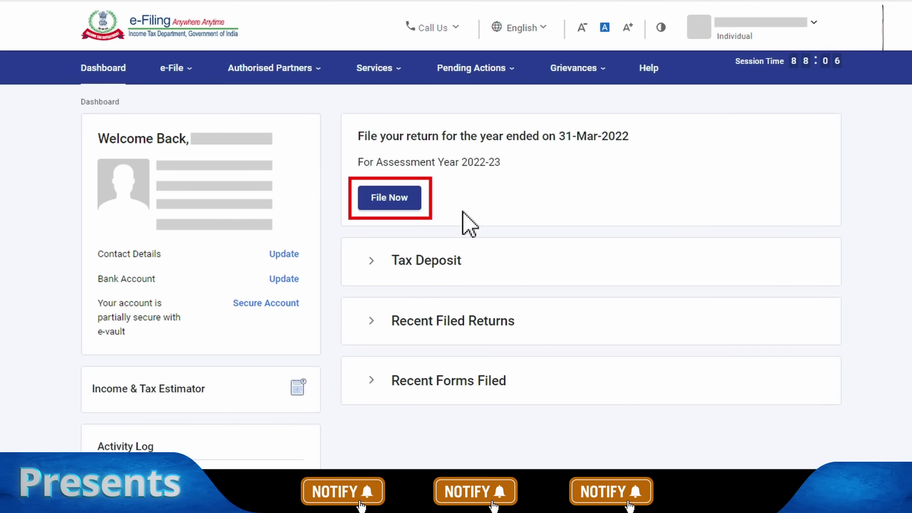
Begin filing an income tax return for assessment year 2022-23 (Current A.Y.) in Online mode.
left_click(384, 205)
left_click(247, 203)
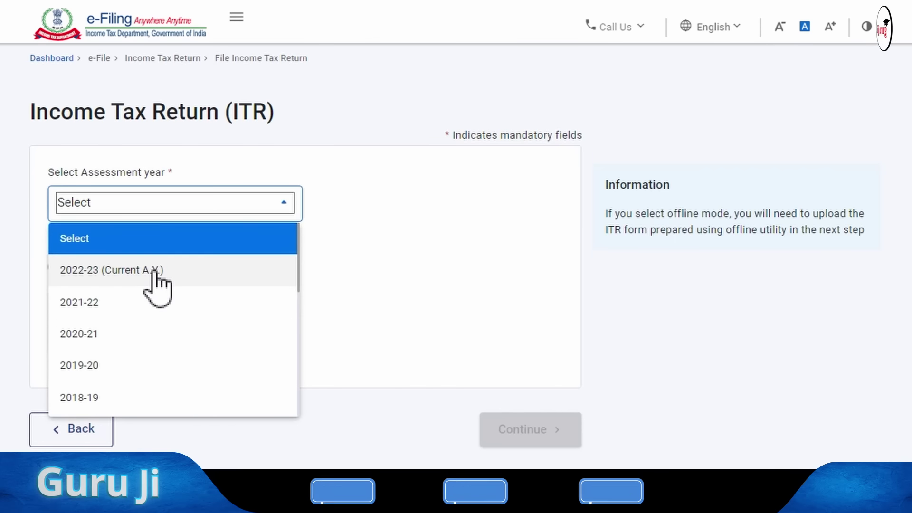
left_click(186, 276)
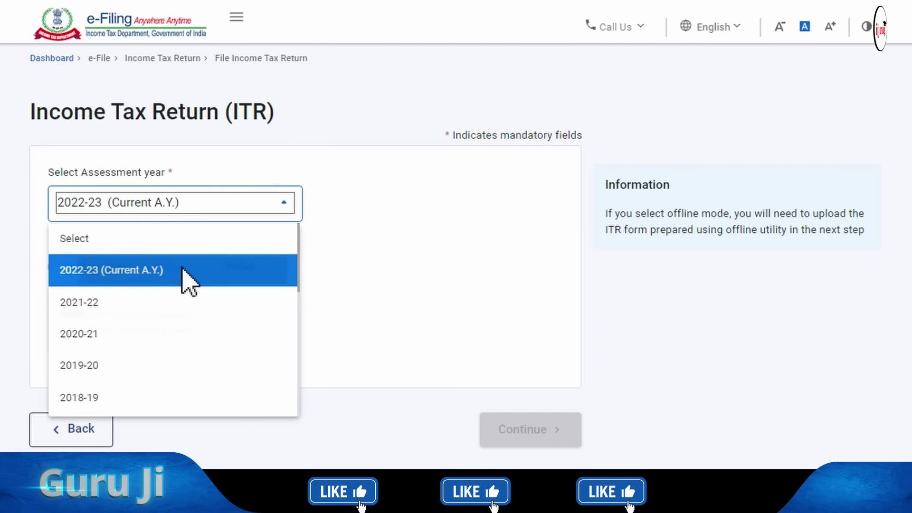
left_click(54, 266)
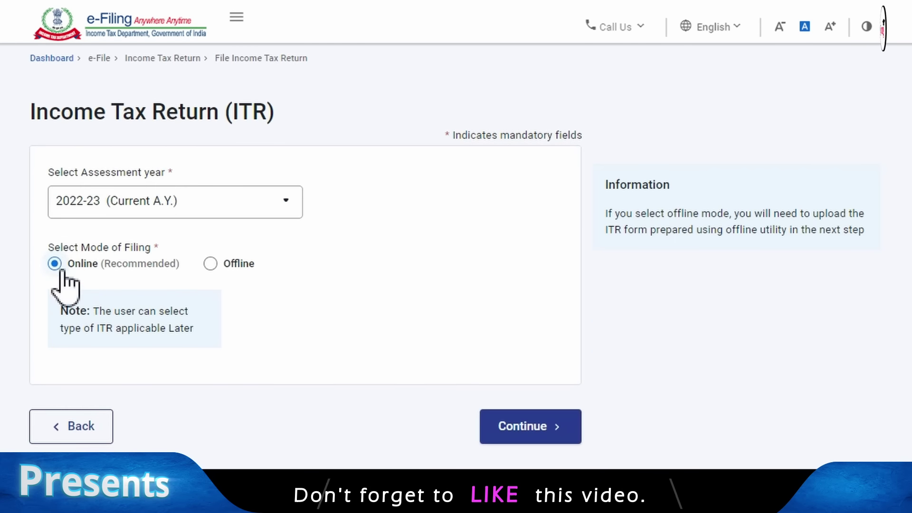
left_click(525, 435)
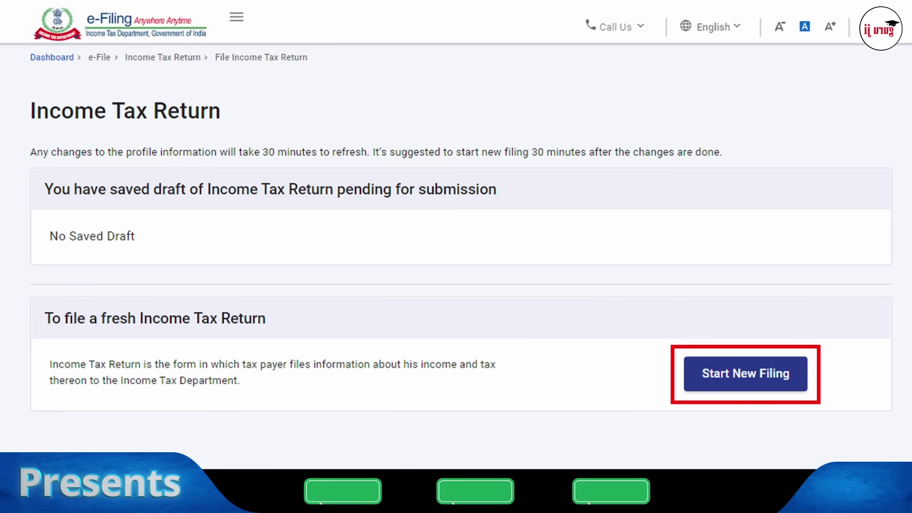
Start a new filing with Individual status and proceed with form ITR-1.
left_click(746, 373)
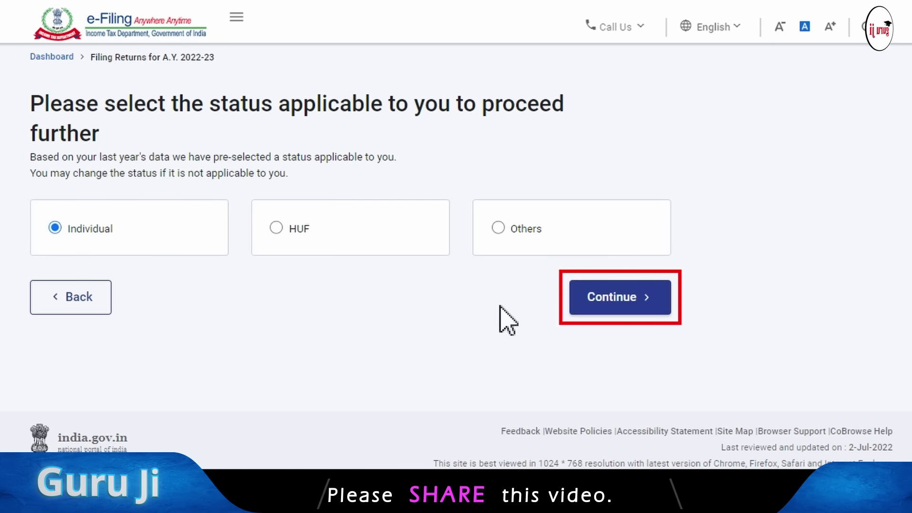
left_click(624, 313)
left_click(546, 255)
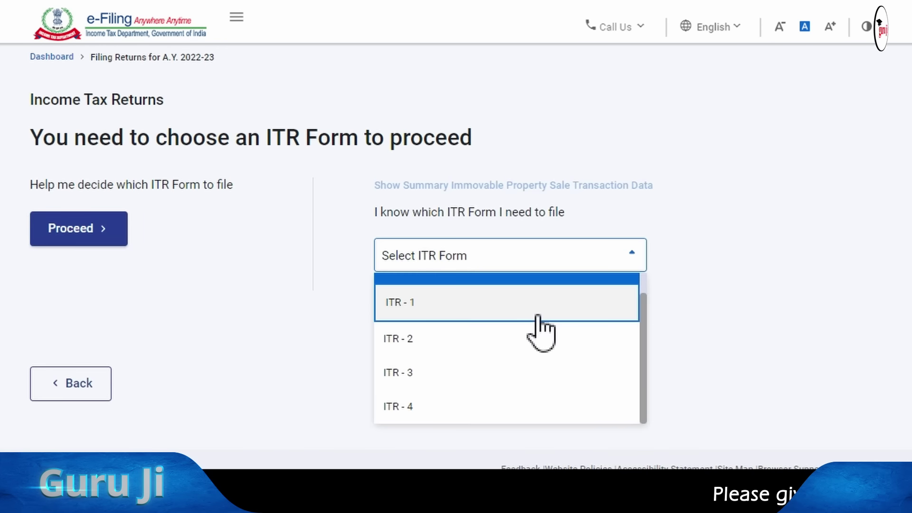
left_click(492, 305)
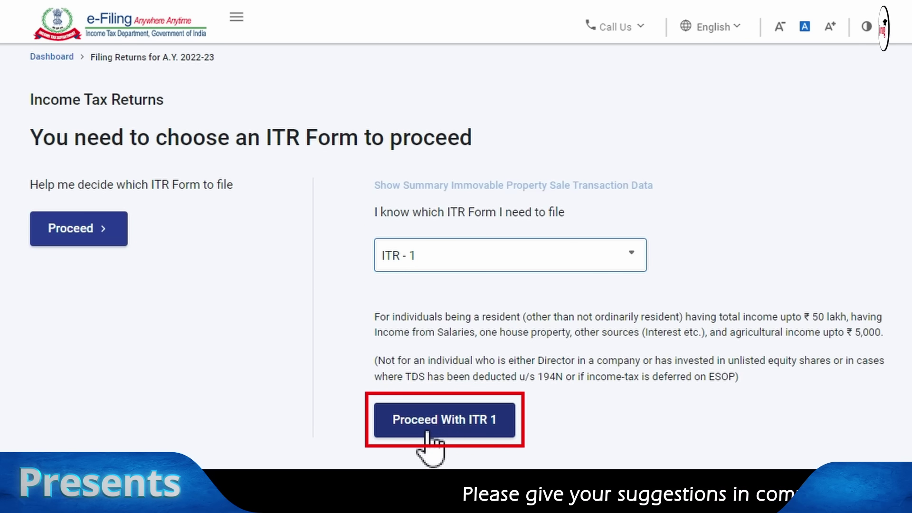
left_click(441, 420)
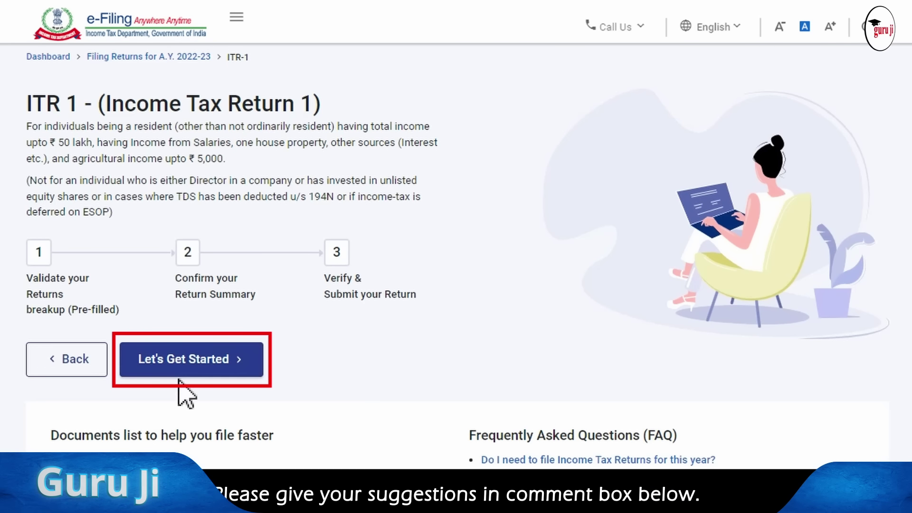
Get started with the return and give taxable income above the basic exemption limit as the filing reason.
left_click(193, 373)
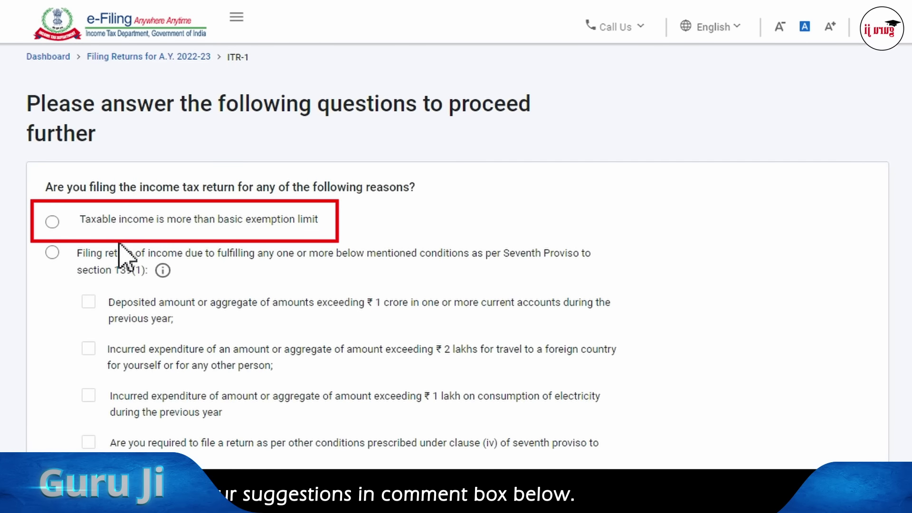
left_click(52, 221)
scroll(769, 432, "down", 3)
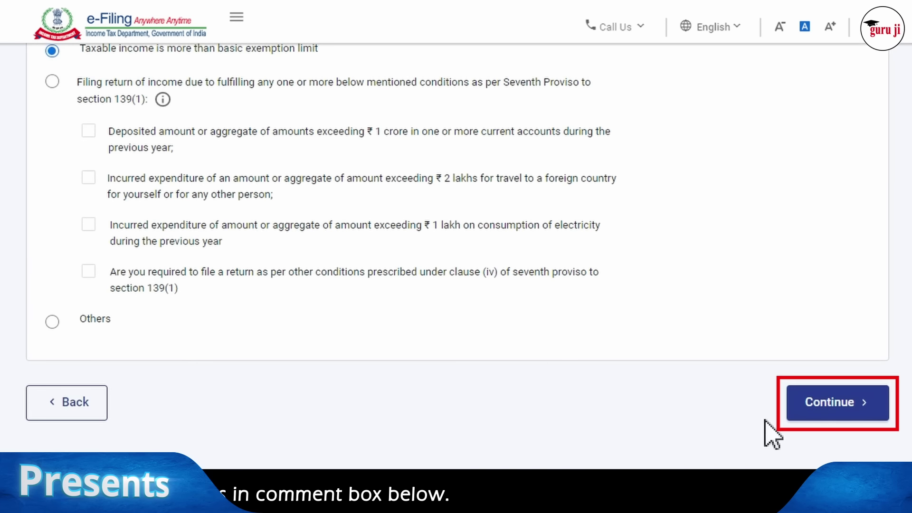
left_click(834, 416)
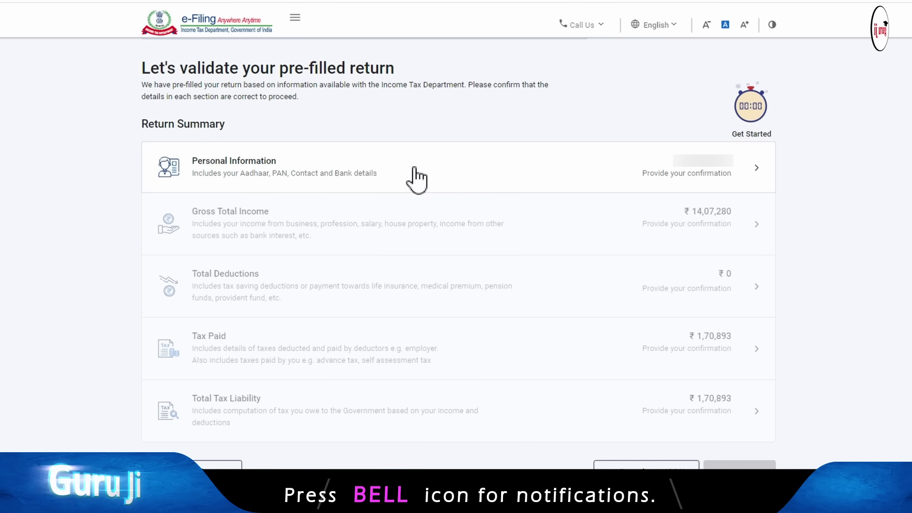
Open the Personal Information section's contact details for editing, check the contact and address entries, and save them.
left_click(477, 179)
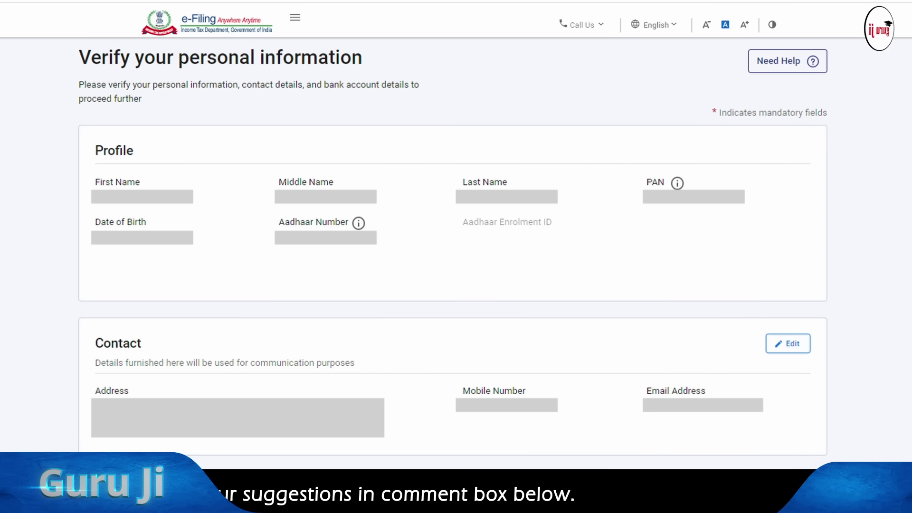
left_click(795, 344)
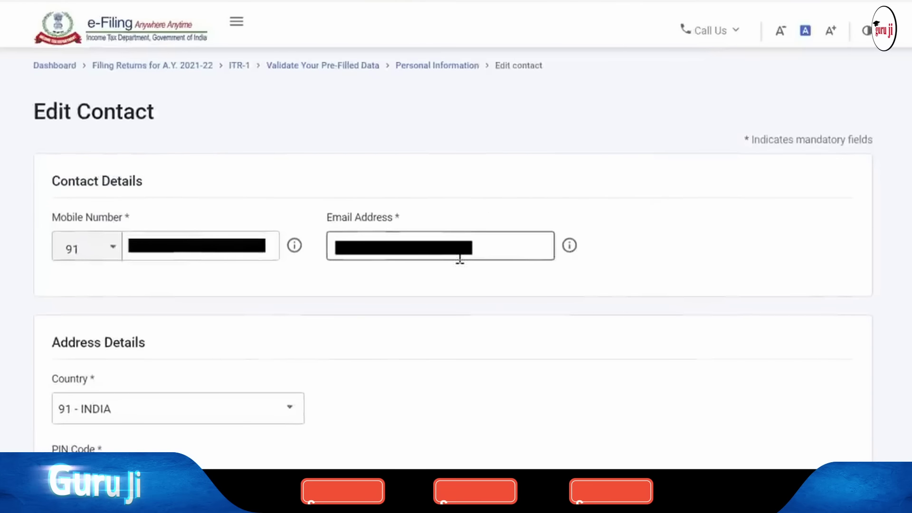
scroll(459, 259, "down", 5)
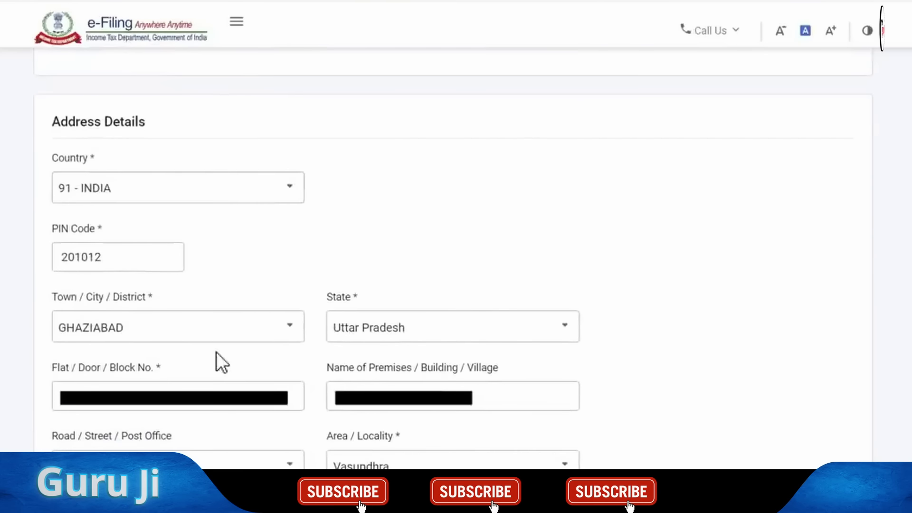
scroll(386, 275, "down", 3)
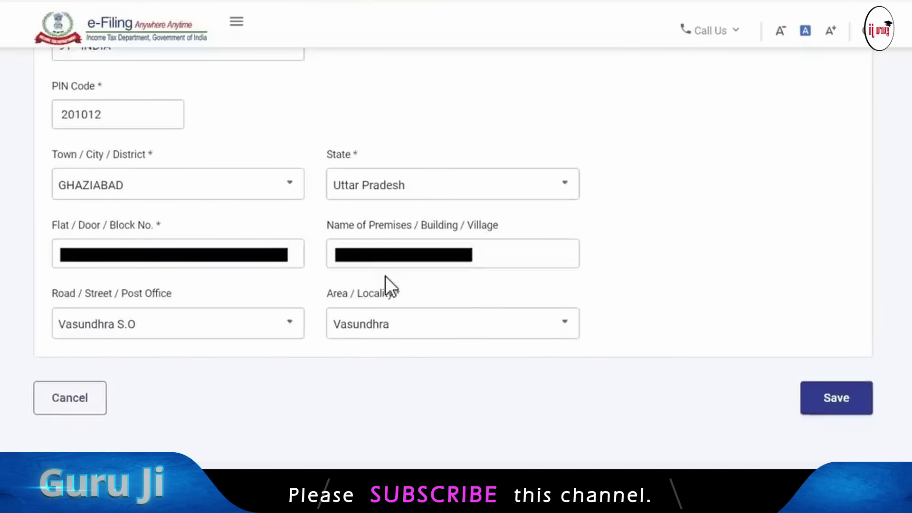
left_click(829, 400)
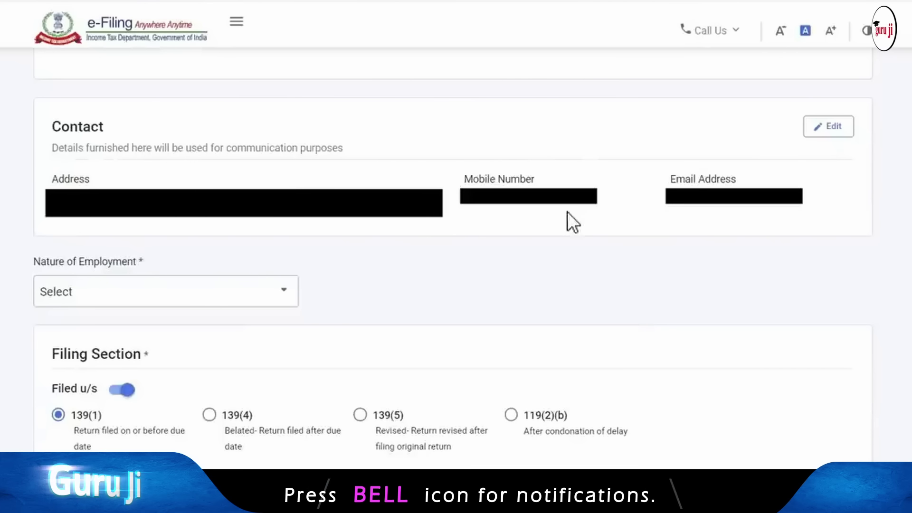
Review the nature of employment options and set the nature of employment to State Government.
scroll(417, 250, "down", 1)
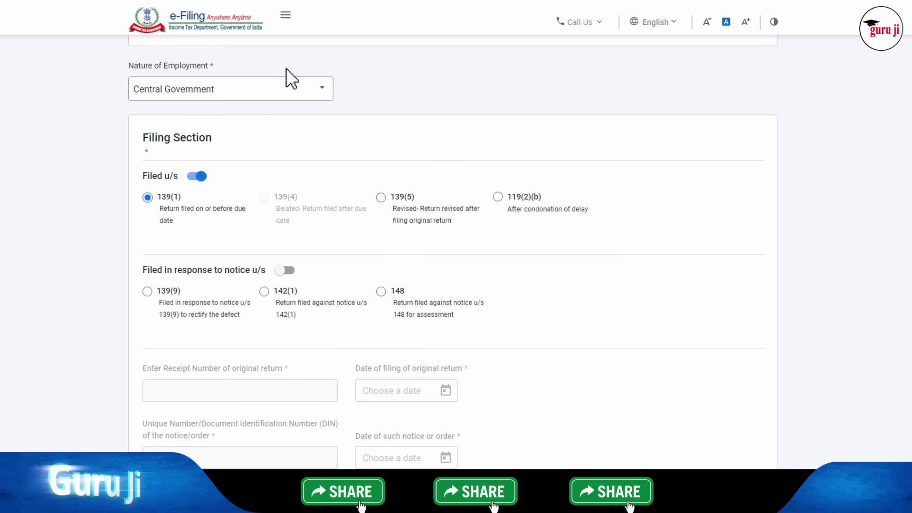
left_click(324, 102)
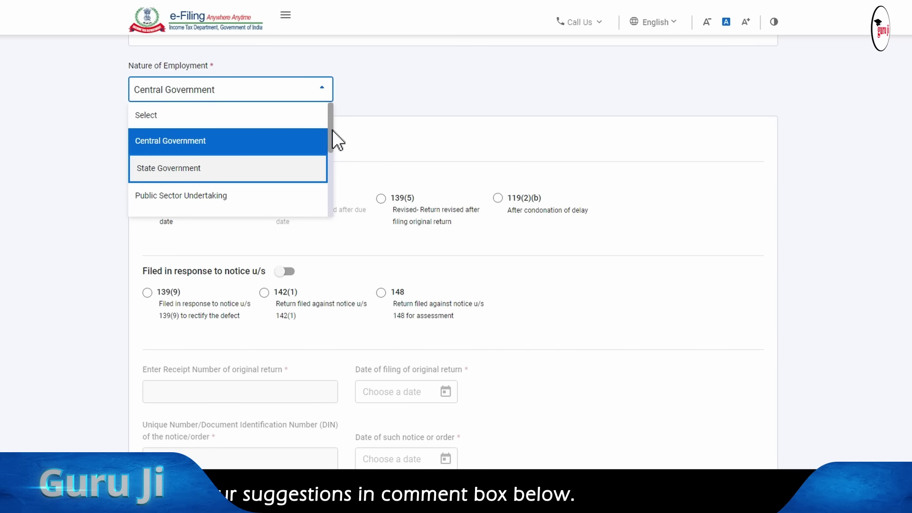
left_click_drag(332, 130, 328, 177)
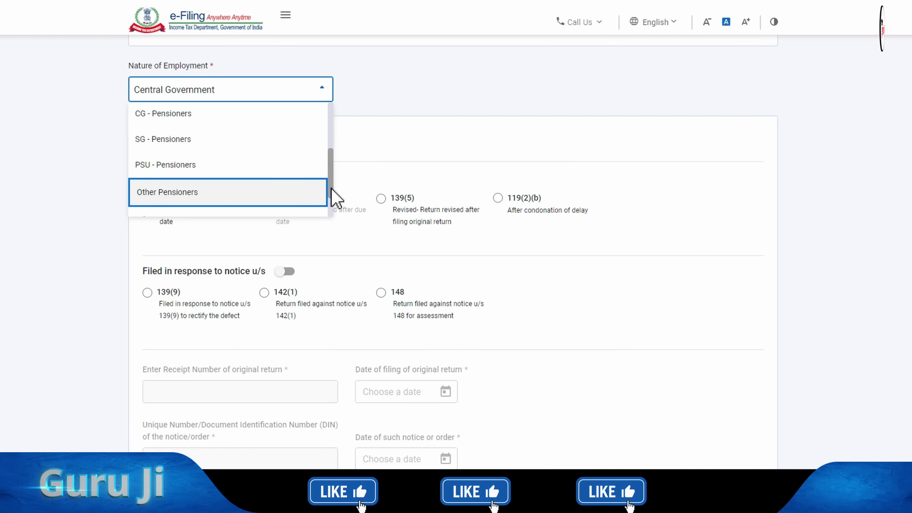
scroll(331, 200, "down", 2)
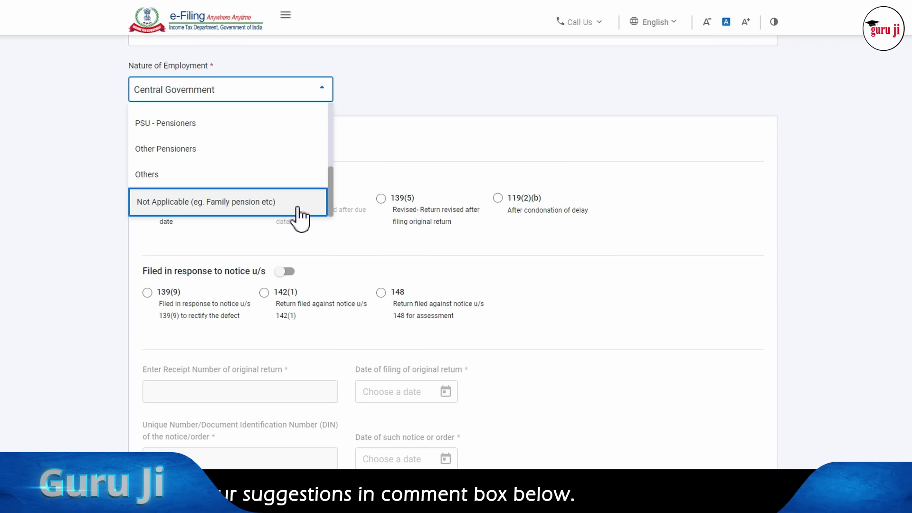
left_click_drag(330, 204, 336, 167)
scroll(245, 179, "down", 1)
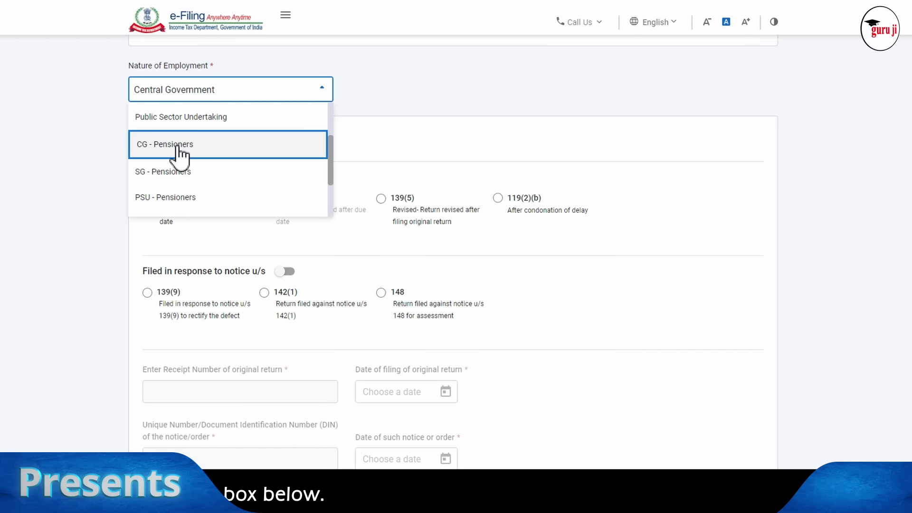
left_click(197, 148)
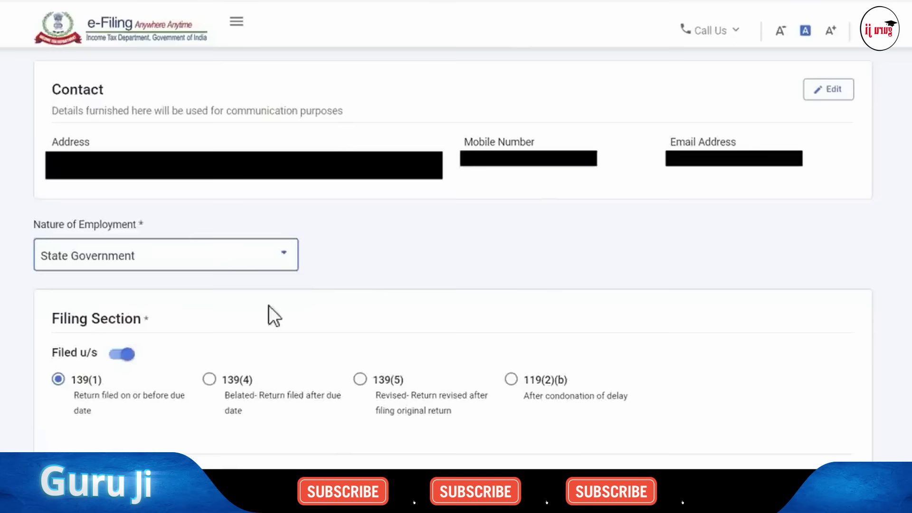
Answer No to opting for the new tax regime u/s 115BAC, check the bank details and confirm the personal information.
scroll(269, 315, "down", 3)
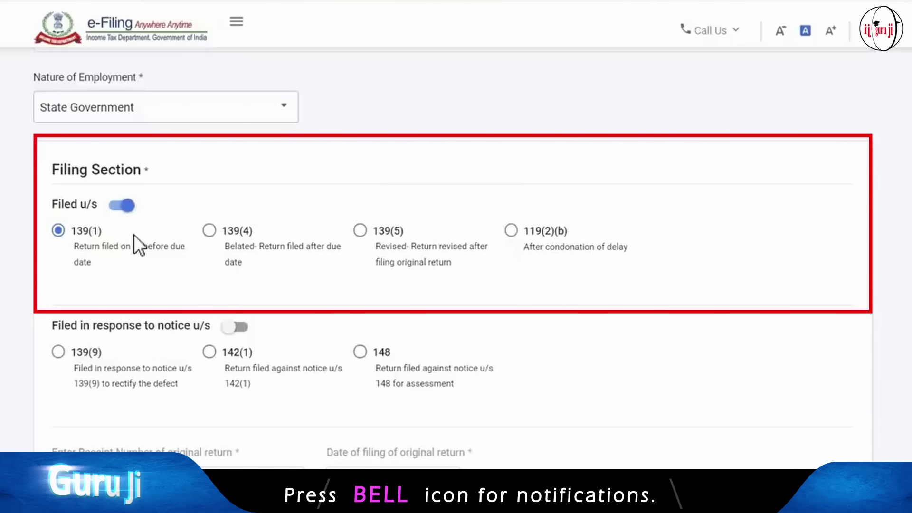
scroll(489, 119, "down", 9)
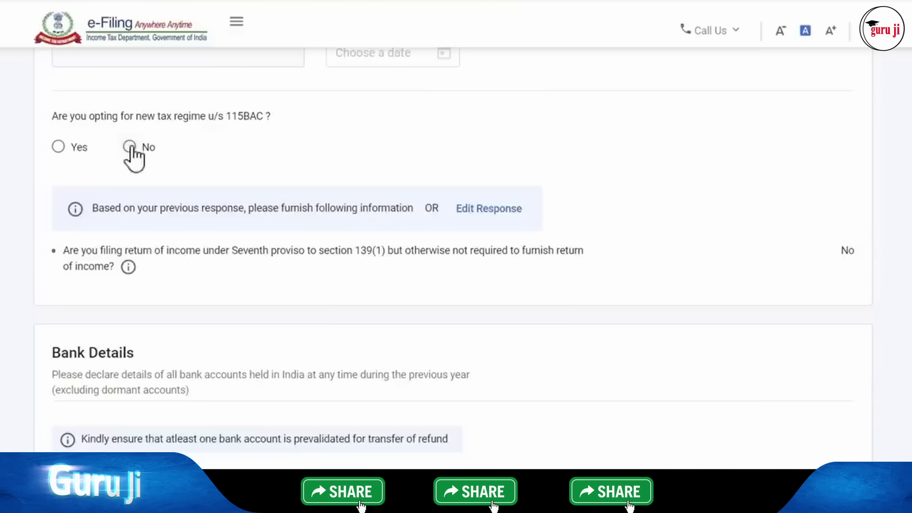
left_click(129, 147)
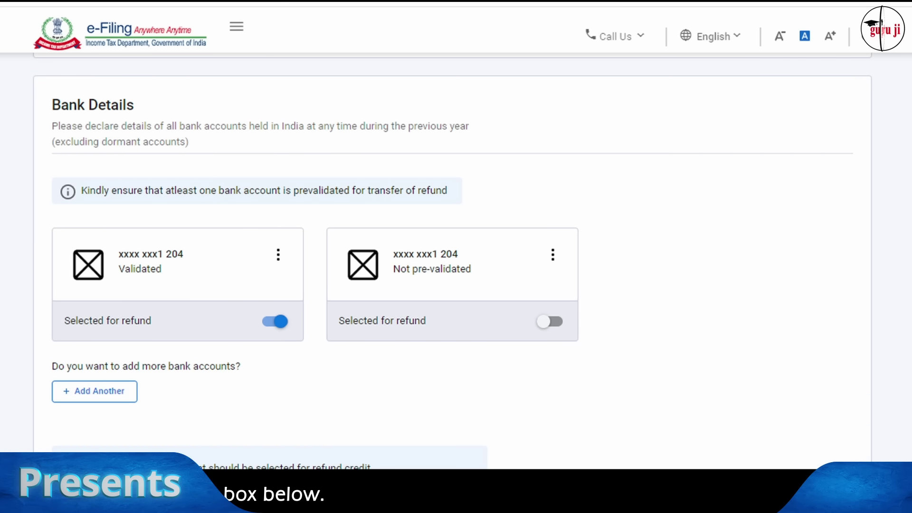
scroll(456, 256, "down", 4)
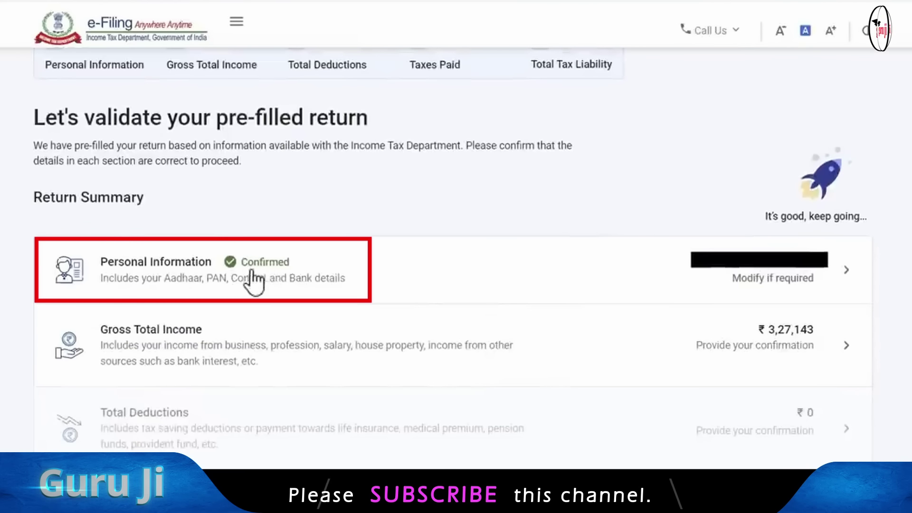
Open the Gross Total Income section from the return summary and go through its salary exemption questions.
scroll(299, 281, "down", 2)
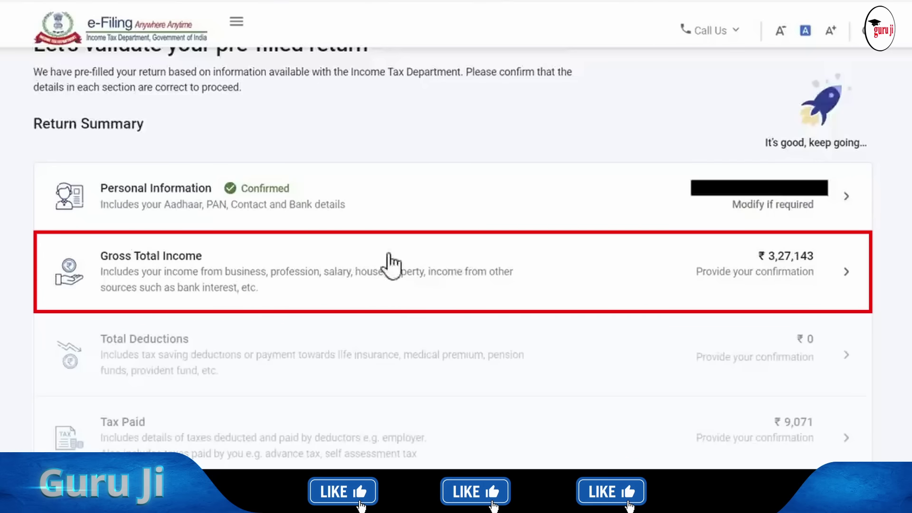
left_click(228, 267)
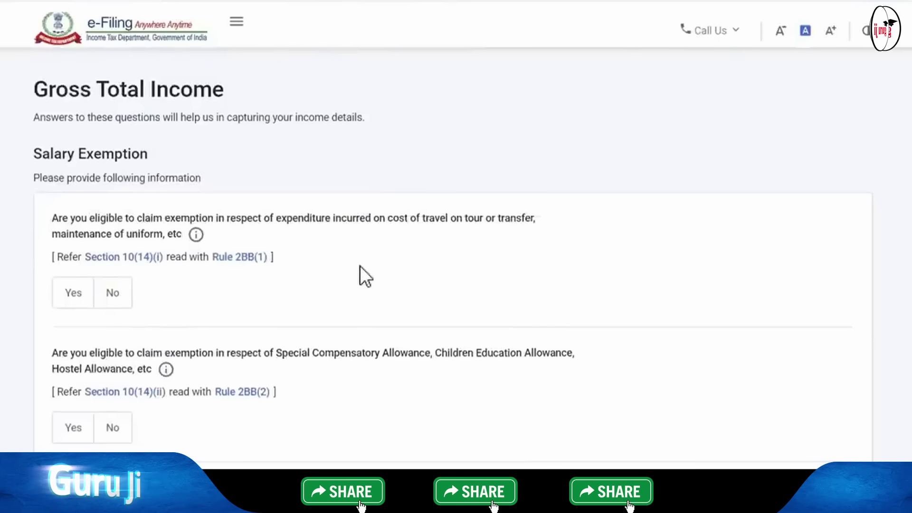
scroll(359, 266, "down", 1)
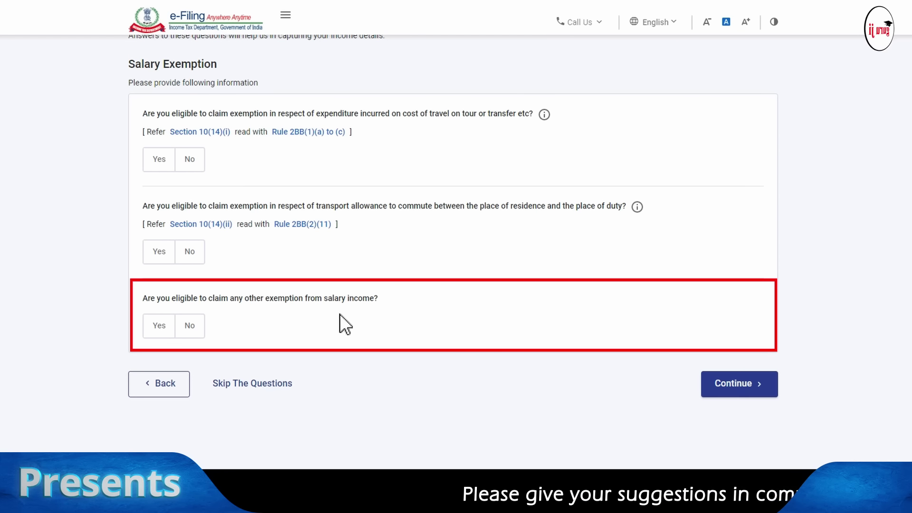
Answer Yes to being eligible to claim any other exemption from salary income and bring up the exemption type table.
left_click(169, 335)
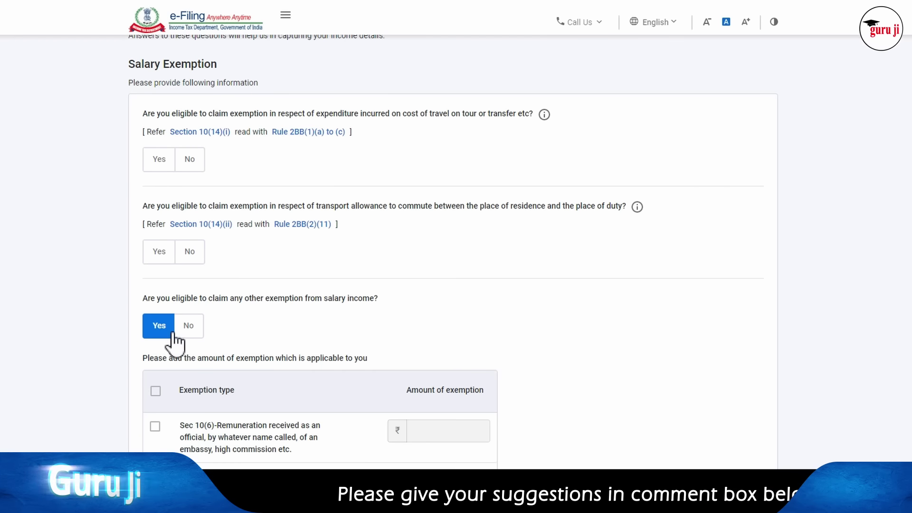
scroll(170, 341, "down", 1)
scroll(453, 271, "down", 5)
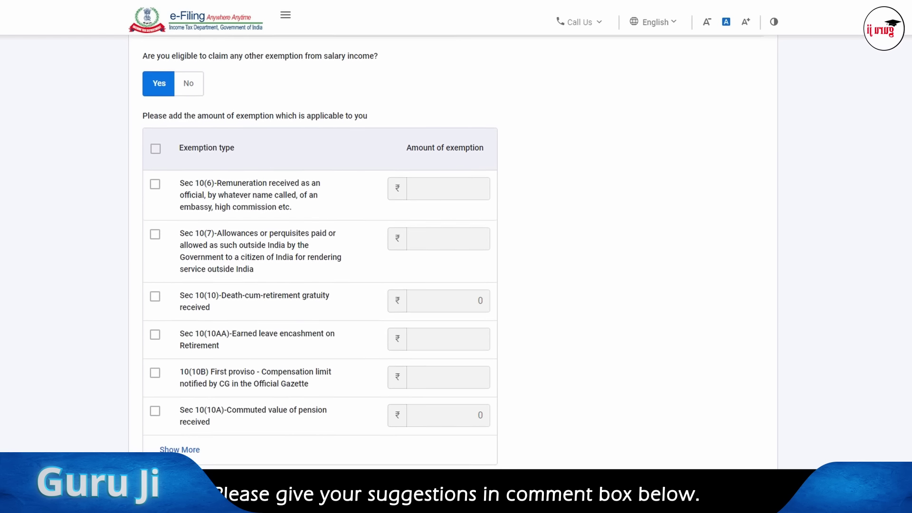
scroll(456, 257, "down", 1)
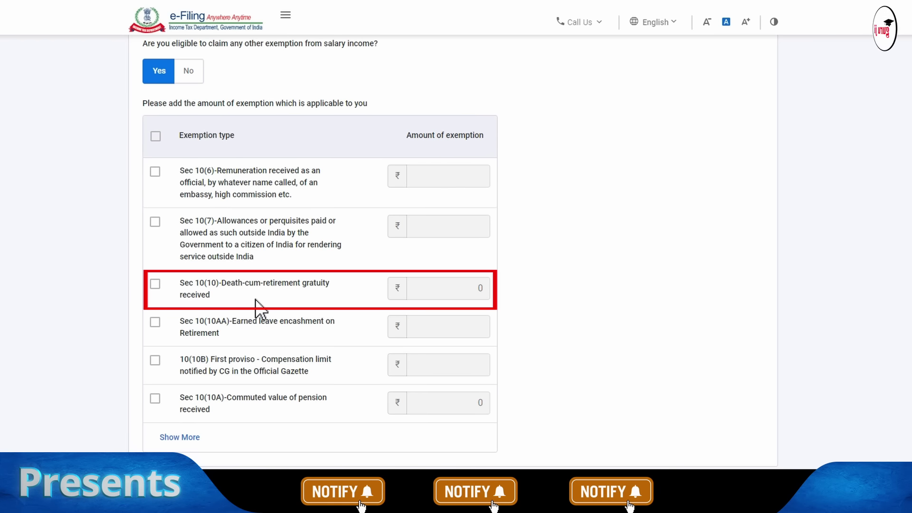
Include the Sec 10(10) Death-cum-retirement gratuity exemption with an amount of 10,00,000.
left_click(155, 284)
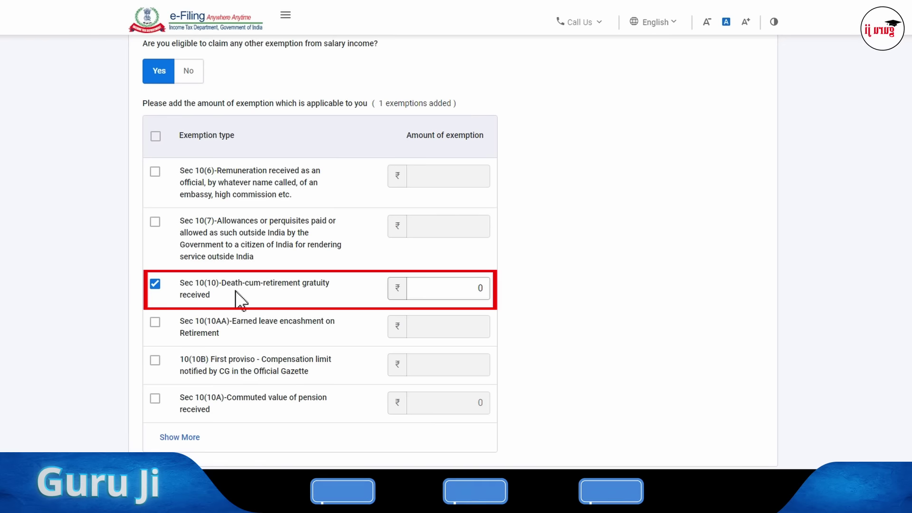
left_click(475, 288)
key("BackSpace")
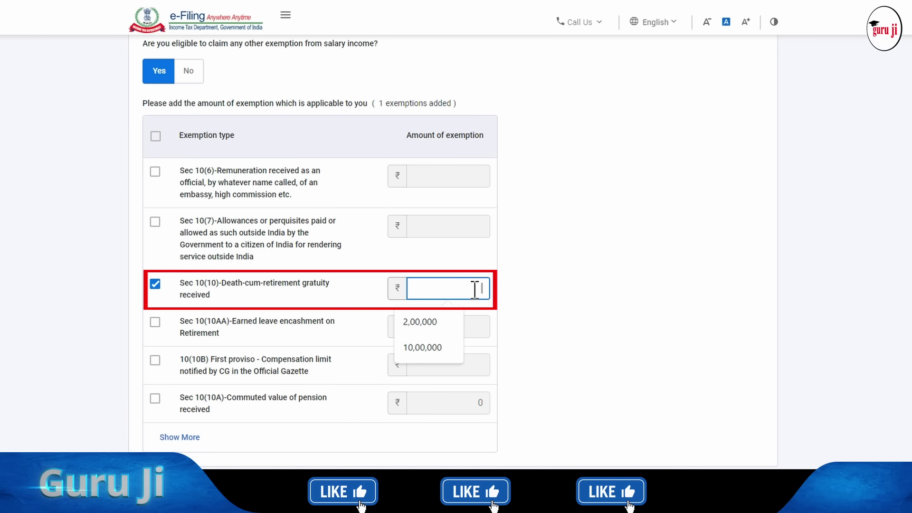
type("1000000")
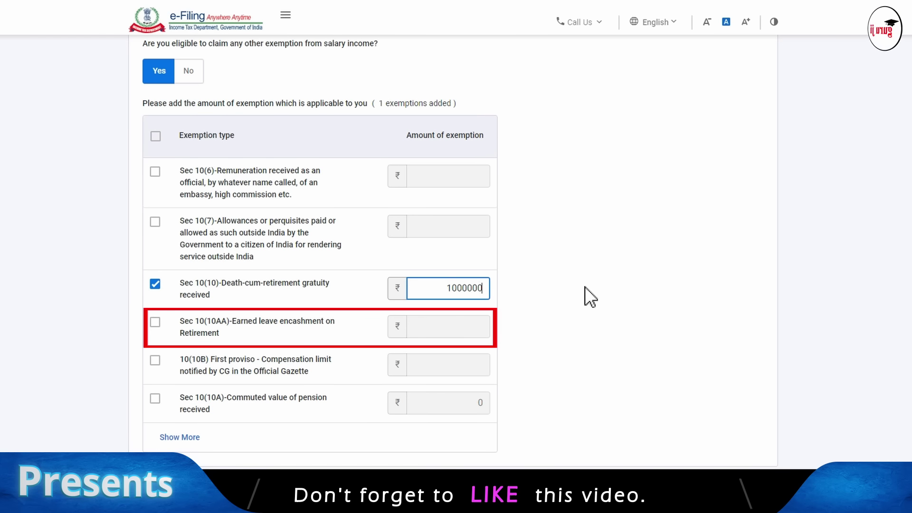
left_click(585, 286)
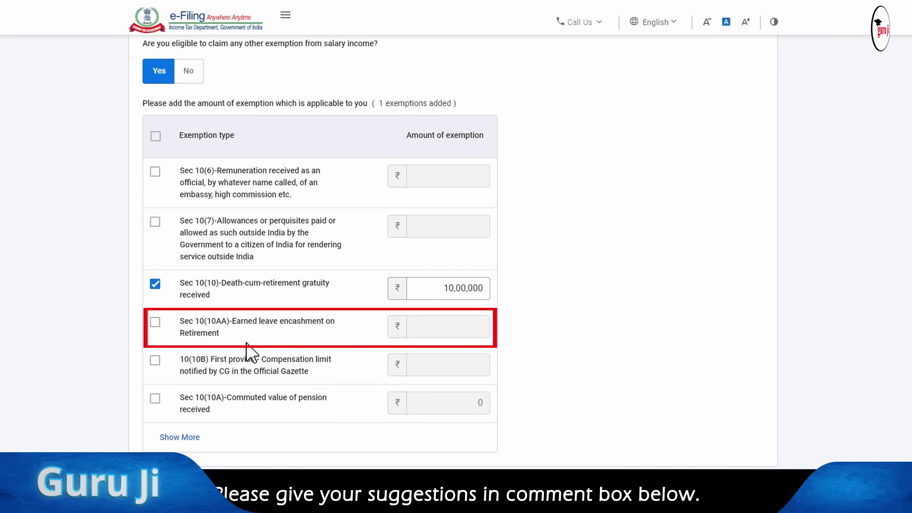
Include the Sec 10(10AA) Earned leave encashment exemption with 5,00,000, and leave the 10(10B) compensation exemption unselected after trying it.
left_click(156, 324)
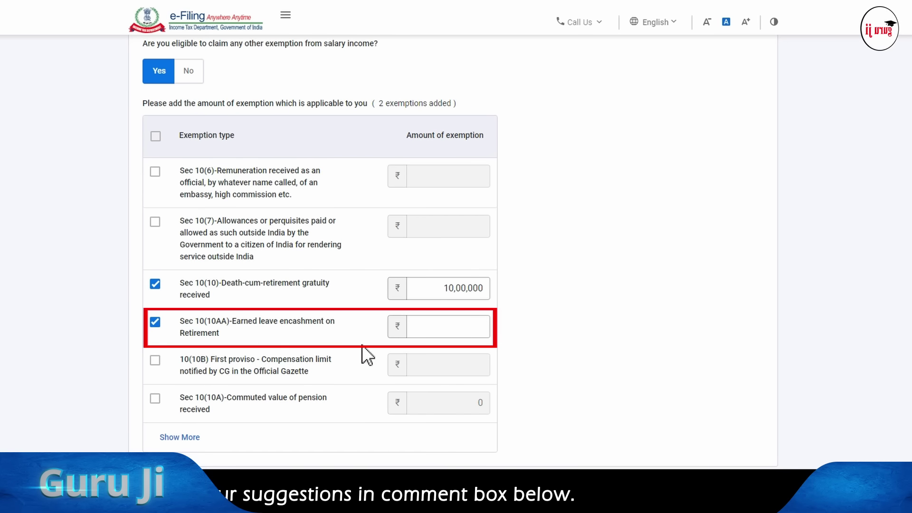
left_click(426, 326)
left_click(473, 326)
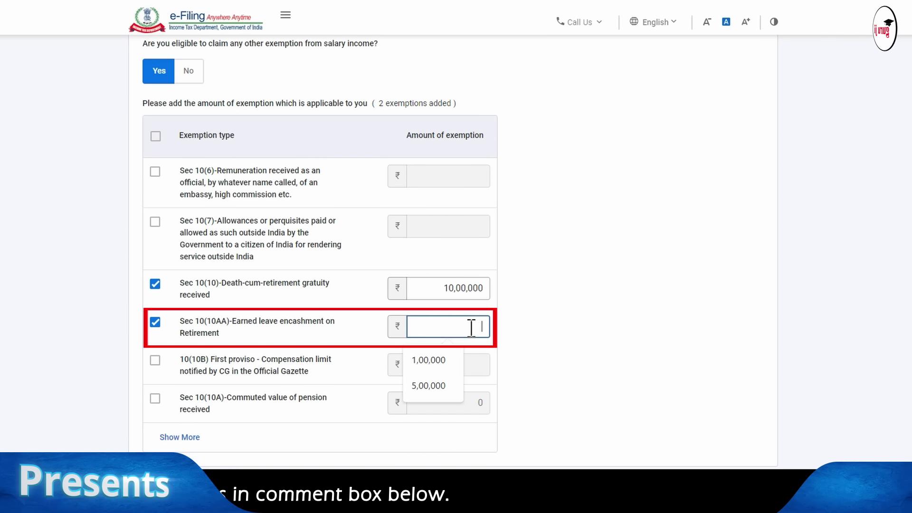
type("500")
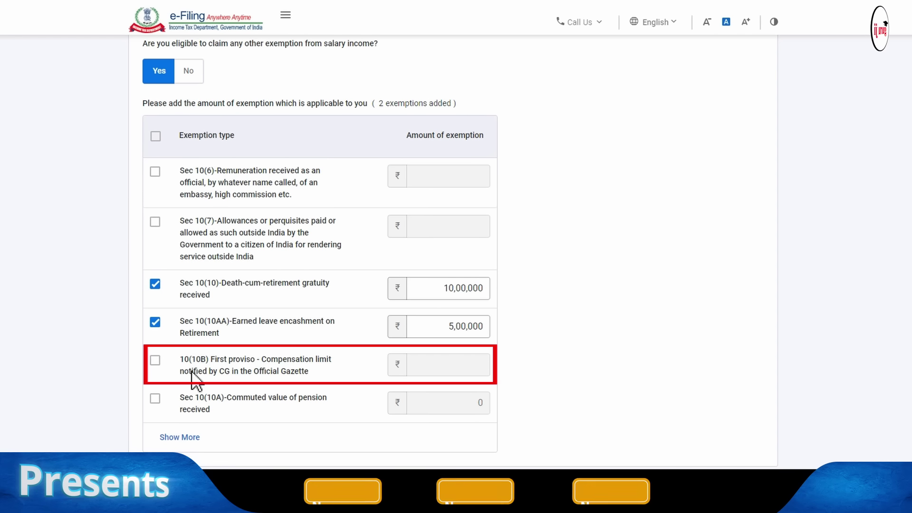
left_click(154, 361)
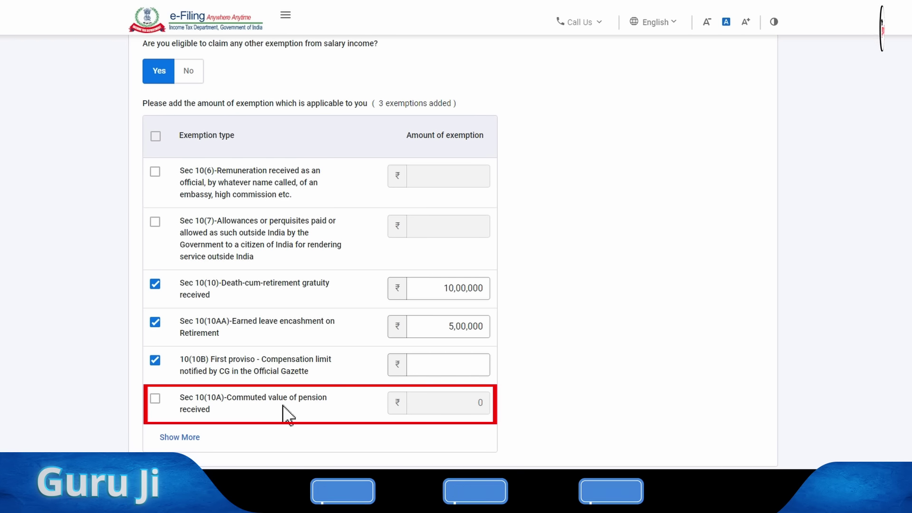
left_click(155, 361)
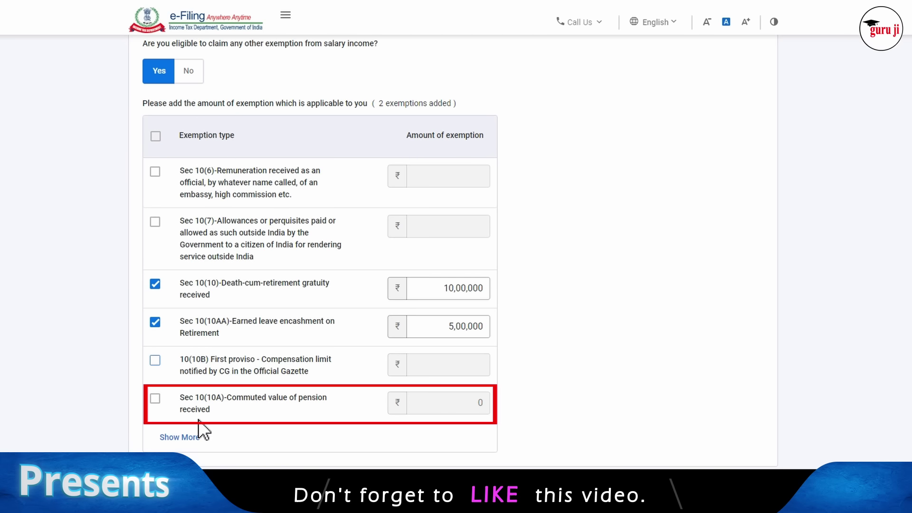
Include the Sec 10(10A) Commuted value of pension exemption with 5,00,000 and reveal the remaining exemption types.
left_click(154, 401)
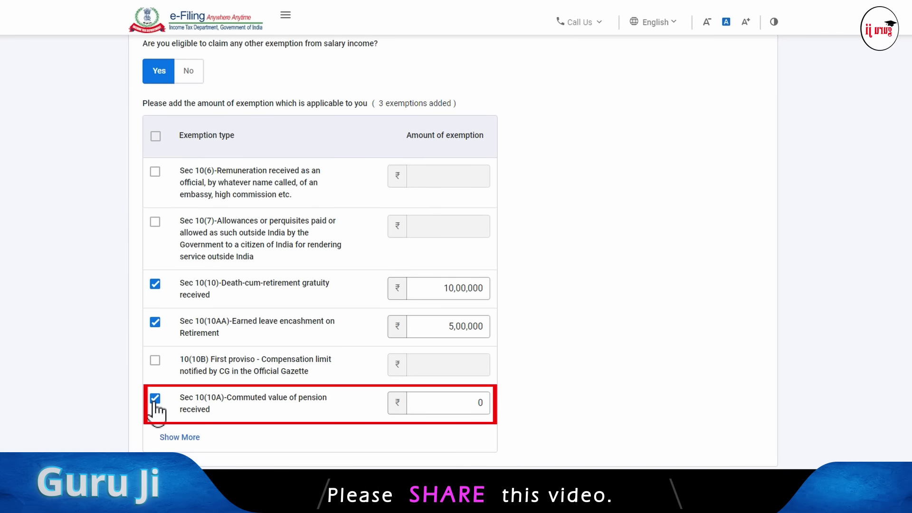
left_click(470, 402)
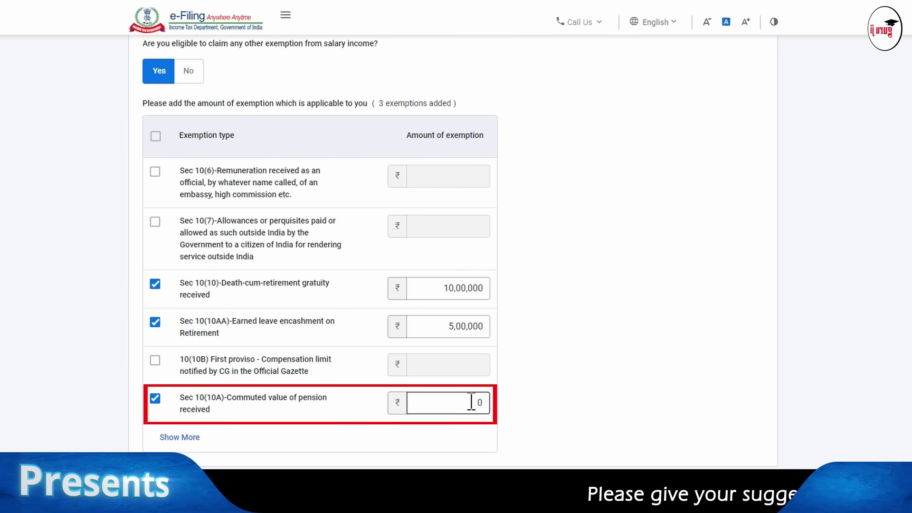
key("BackSpace")
type("500000")
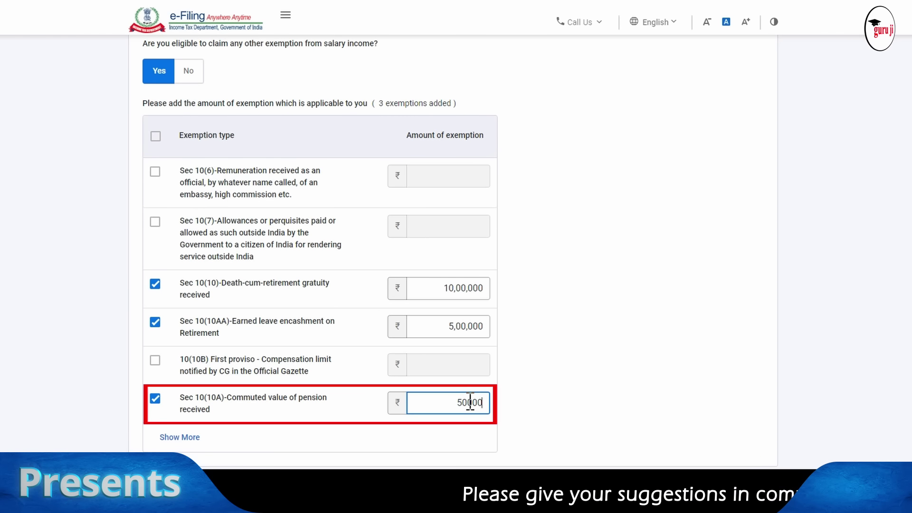
left_click(422, 432)
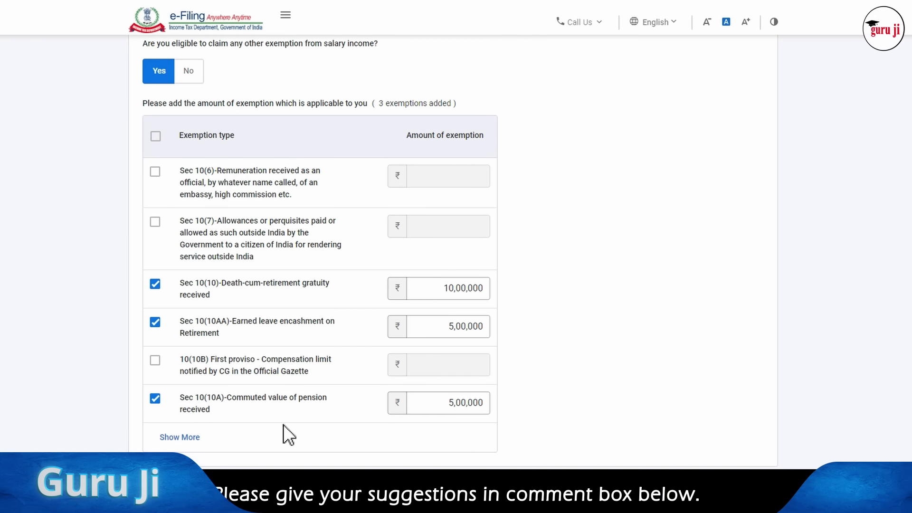
left_click(174, 438)
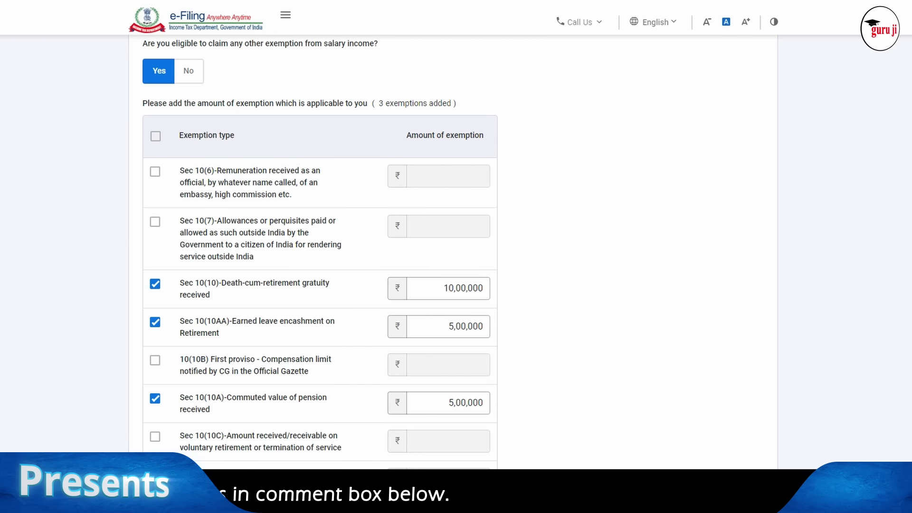
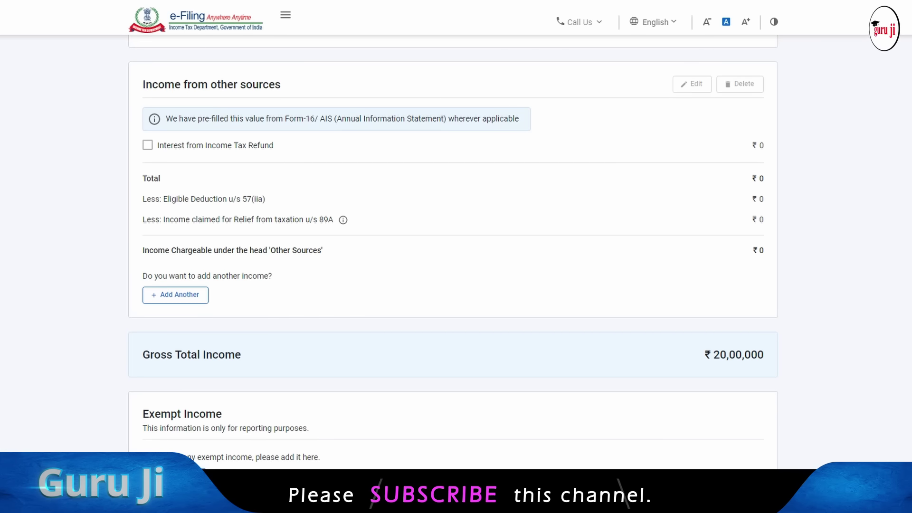
Start a new exempt income entry and choose Sec 10(10BC), government compensation on account of any disaster, as its nature.
scroll(441, 374, "down", 2)
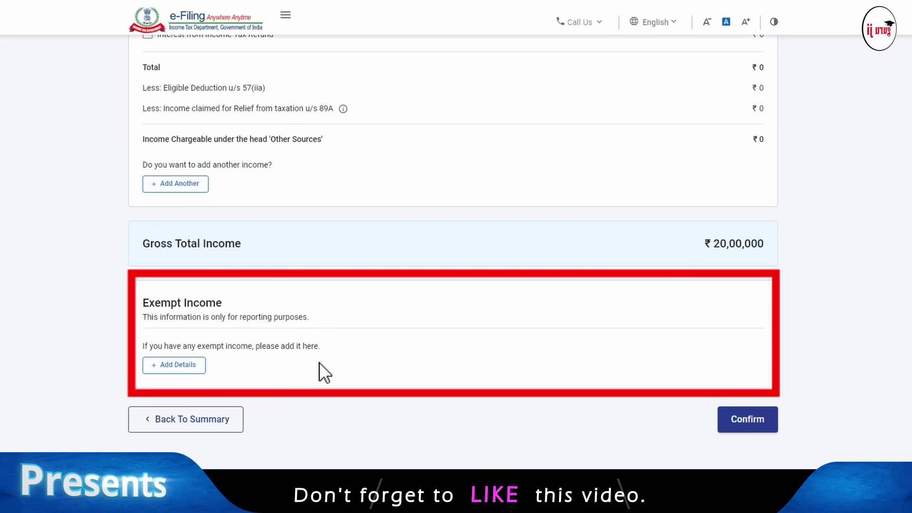
left_click(171, 369)
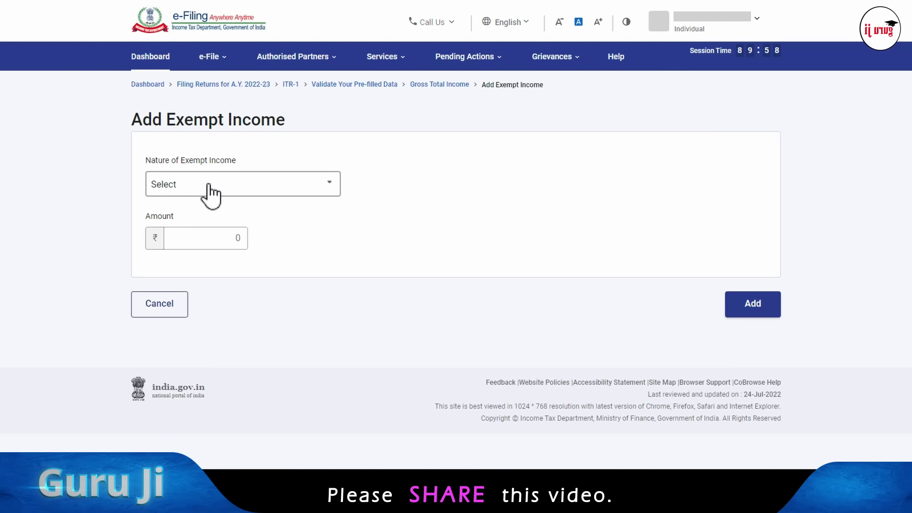
left_click(286, 193)
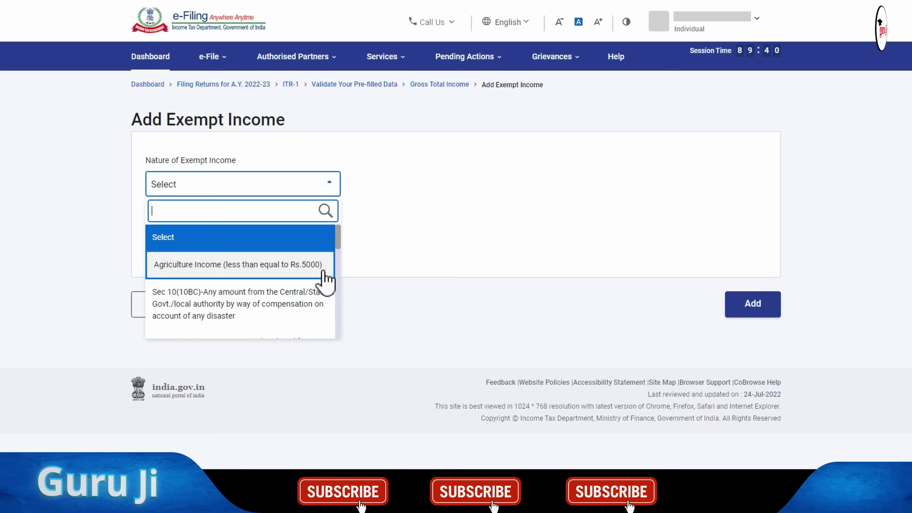
left_click(343, 242)
left_click(320, 193)
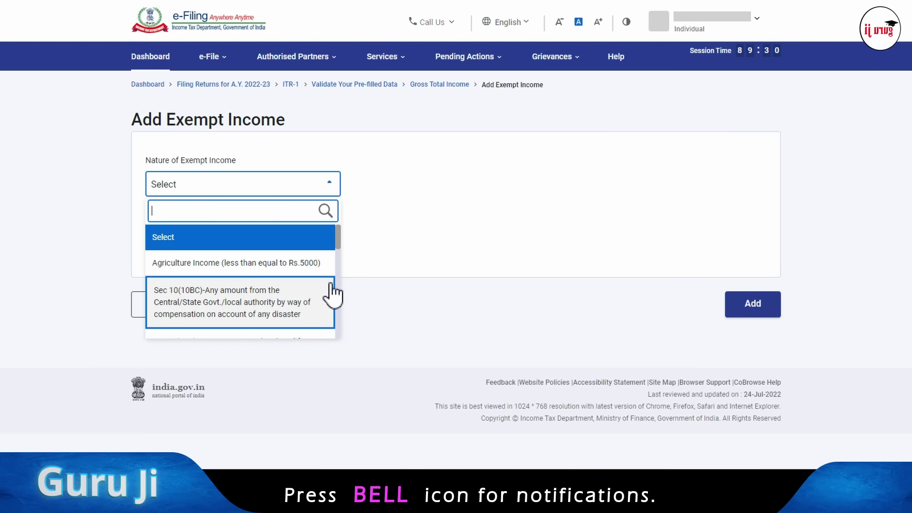
left_click_drag(340, 242, 340, 254)
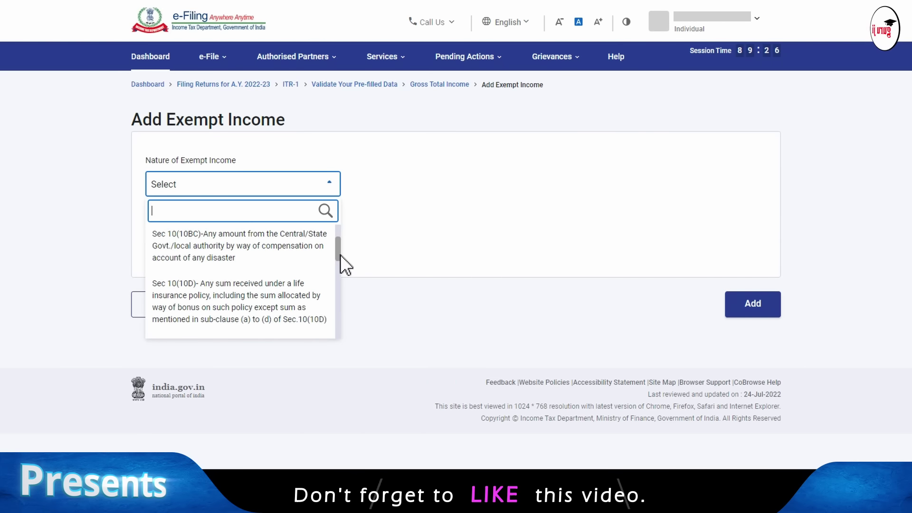
left_click(236, 247)
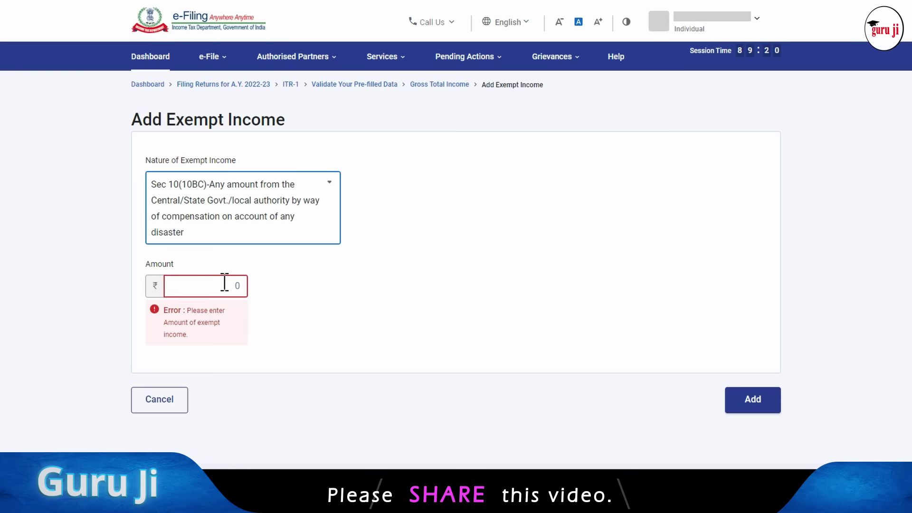
Change the nature of exempt income to Sec 10(10D), any sum received under a life insurance policy.
left_click(330, 205)
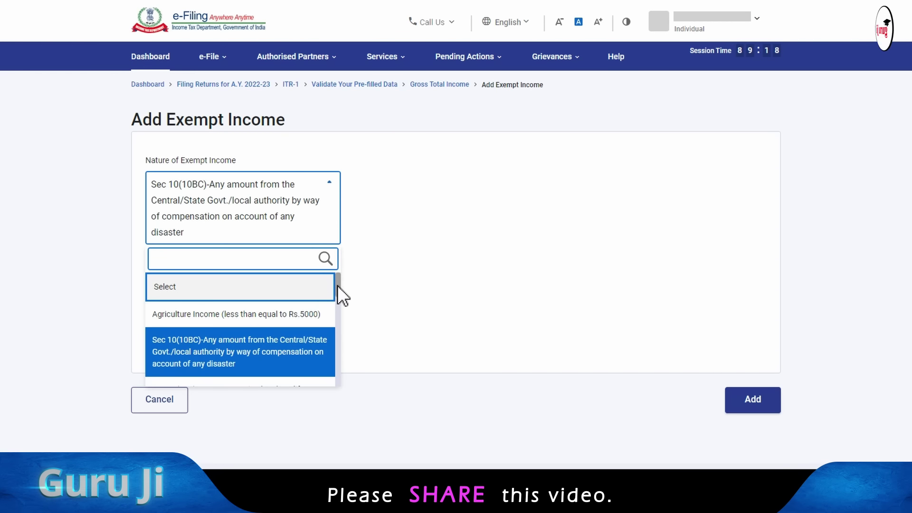
left_click_drag(336, 285, 339, 308)
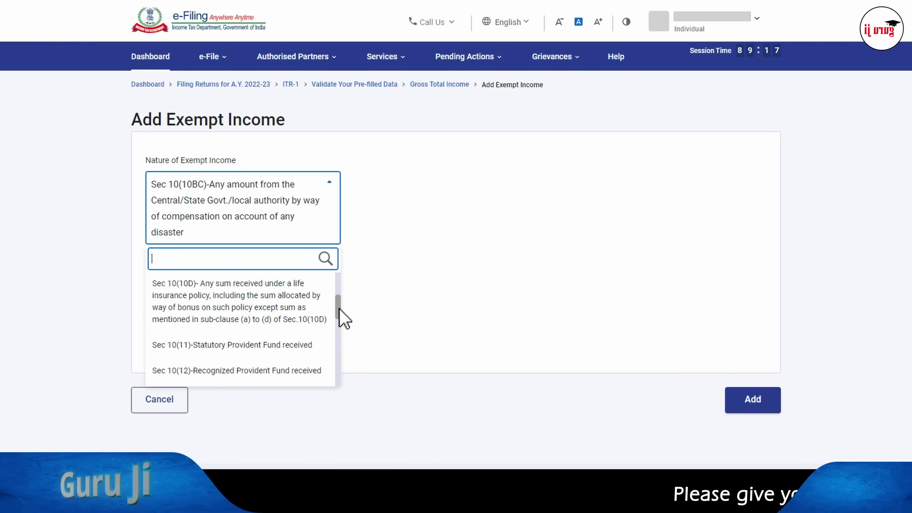
left_click(295, 325)
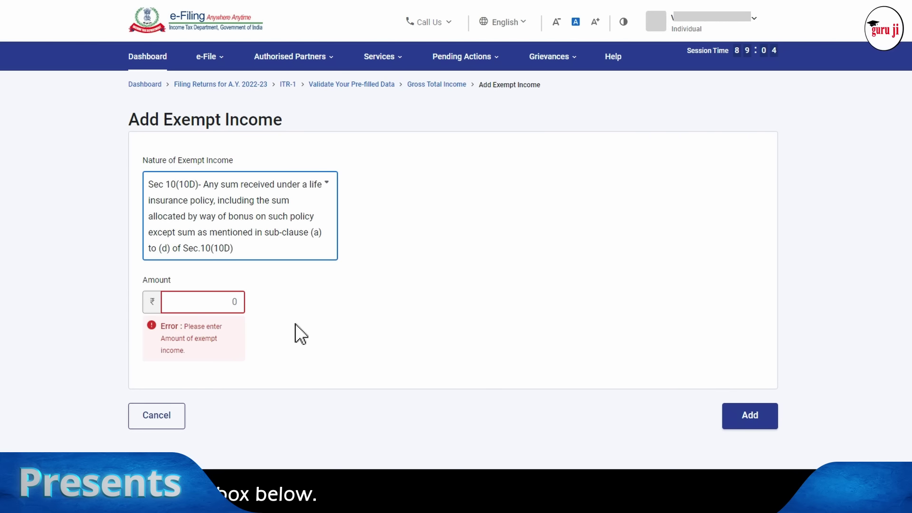
Change the nature of exempt income to Sec 10(11)-Statutory Provident Fund received.
left_click(301, 259)
left_click_drag(334, 298, 337, 332)
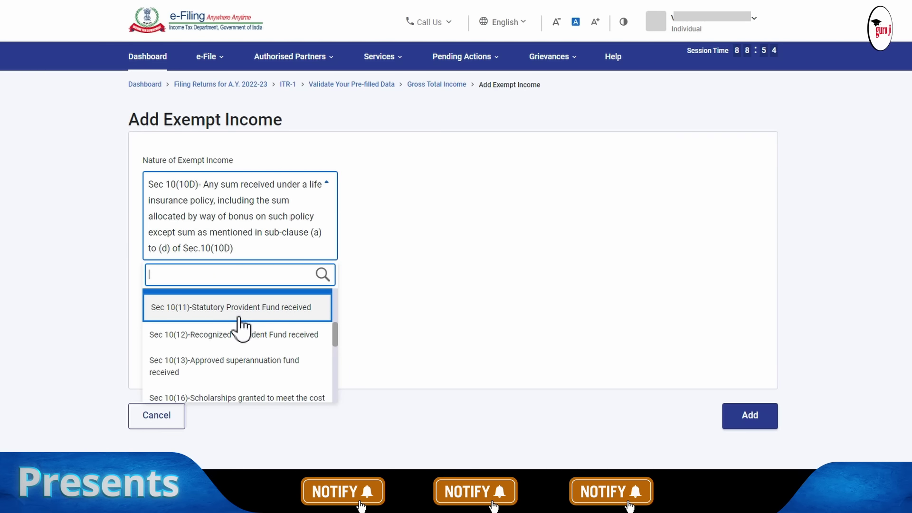
left_click(321, 309)
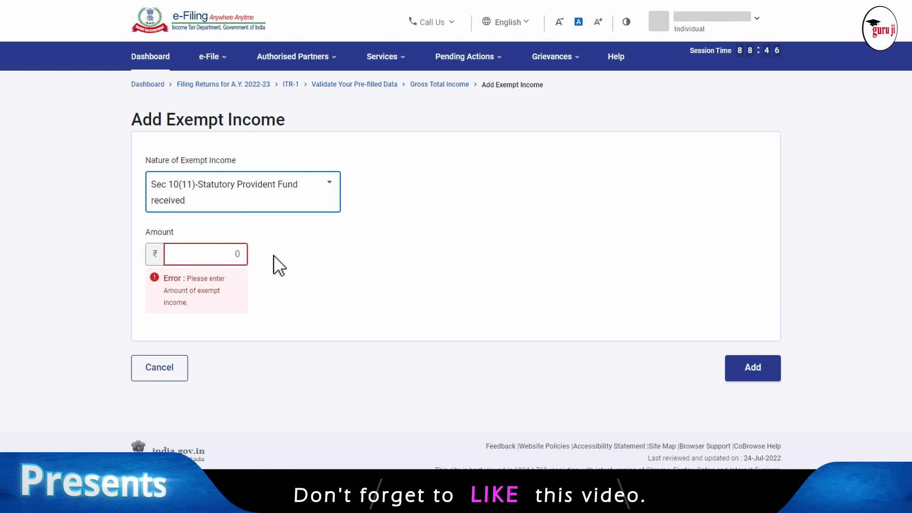
Change the nature of exempt income to Sec 10(12)-Recognized Provident Fund received.
left_click(320, 211)
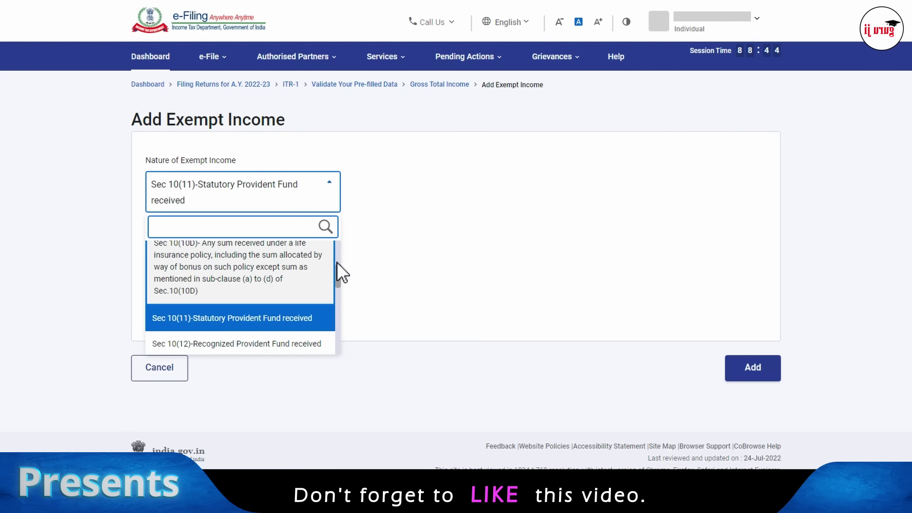
left_click_drag(339, 269, 335, 297)
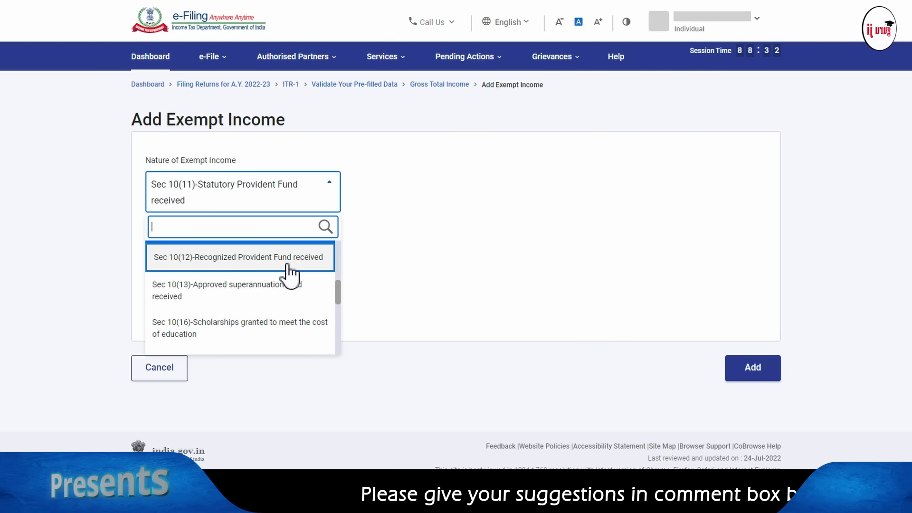
left_click(245, 273)
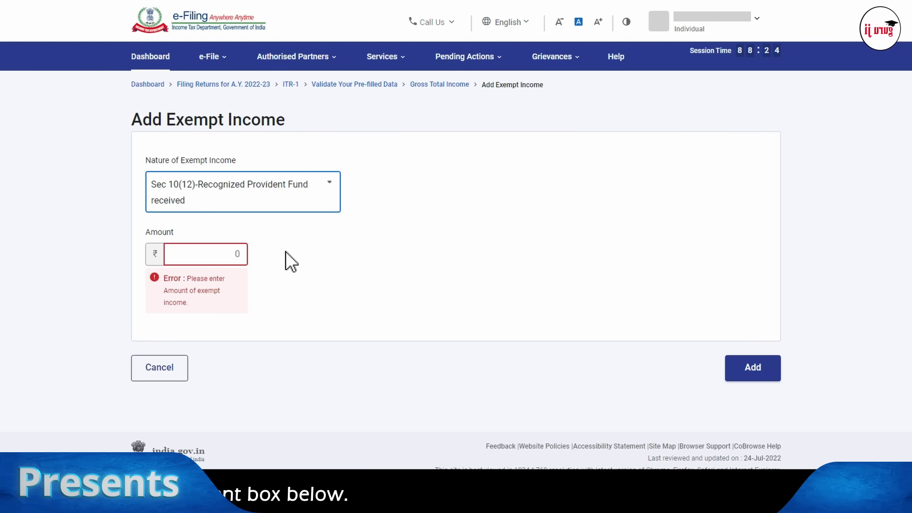
Change the nature of exempt income to Sec 10(13)-Approved superannuation fund received.
left_click(307, 212)
left_click_drag(339, 279, 340, 298)
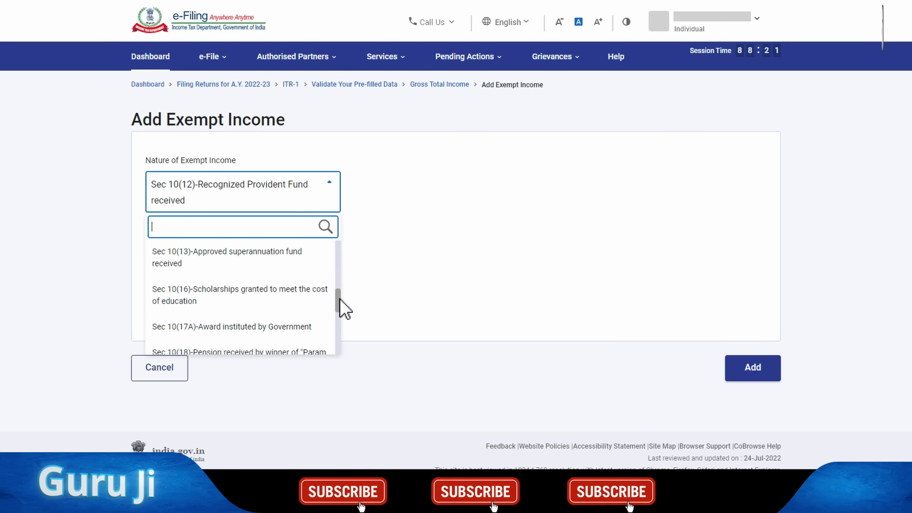
left_click(264, 271)
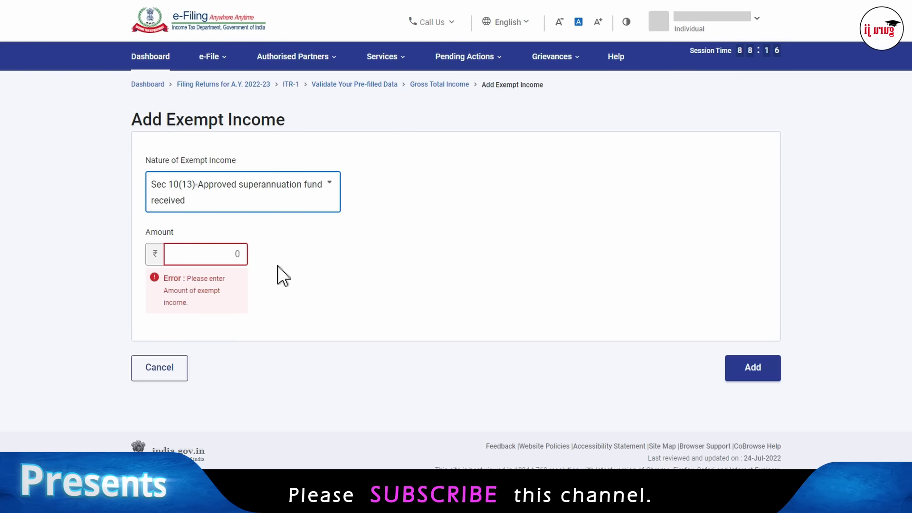
Change the nature of exempt income to Sec 10(16)-Scholarships granted to meet the cost of education.
left_click(316, 214)
left_click_drag(341, 276, 342, 298)
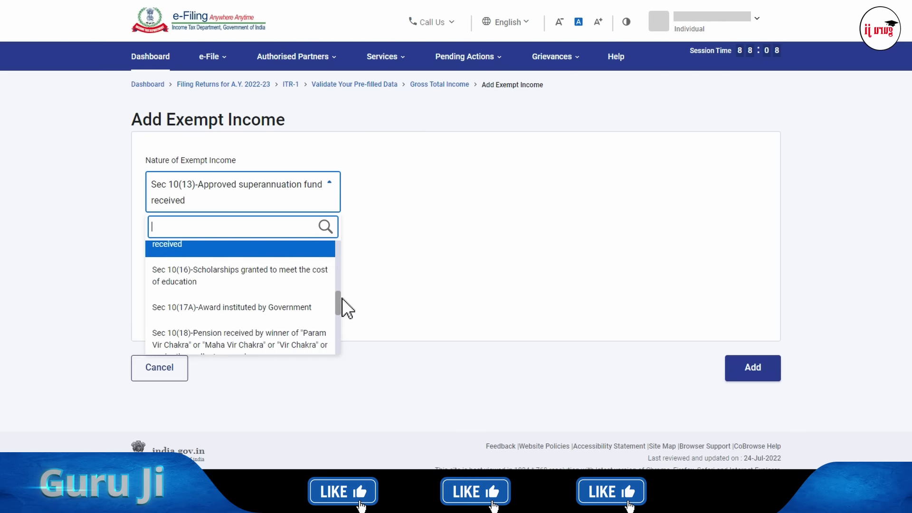
left_click(269, 286)
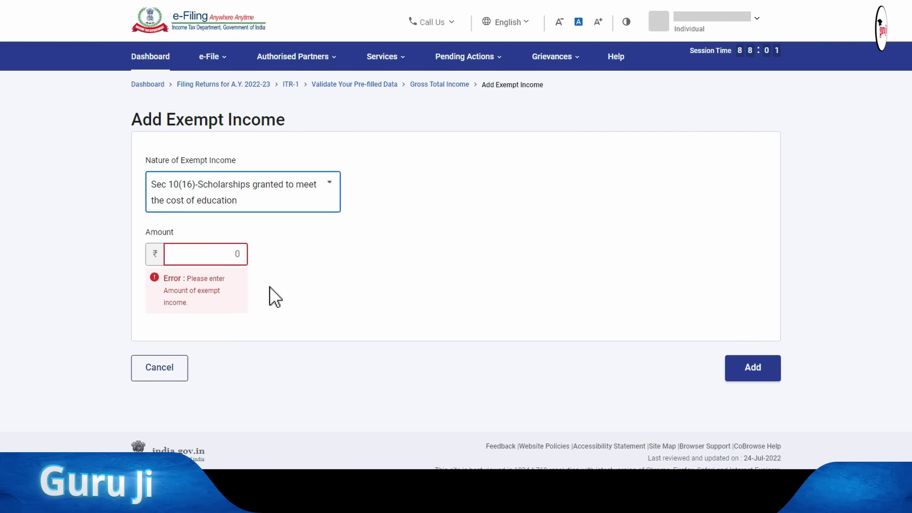
Change the nature of exempt income to Sec 10(17A)-Award instituted by Government.
left_click(333, 195)
left_click_drag(337, 287, 335, 310)
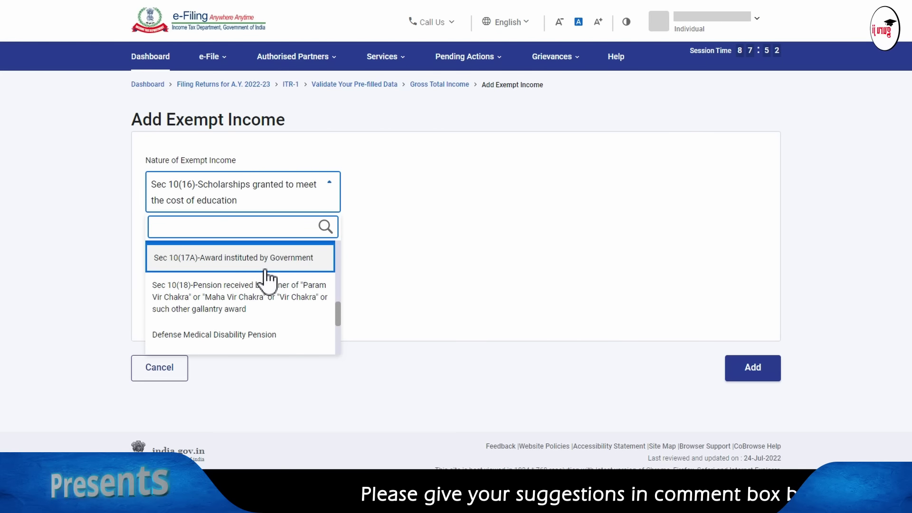
left_click(281, 260)
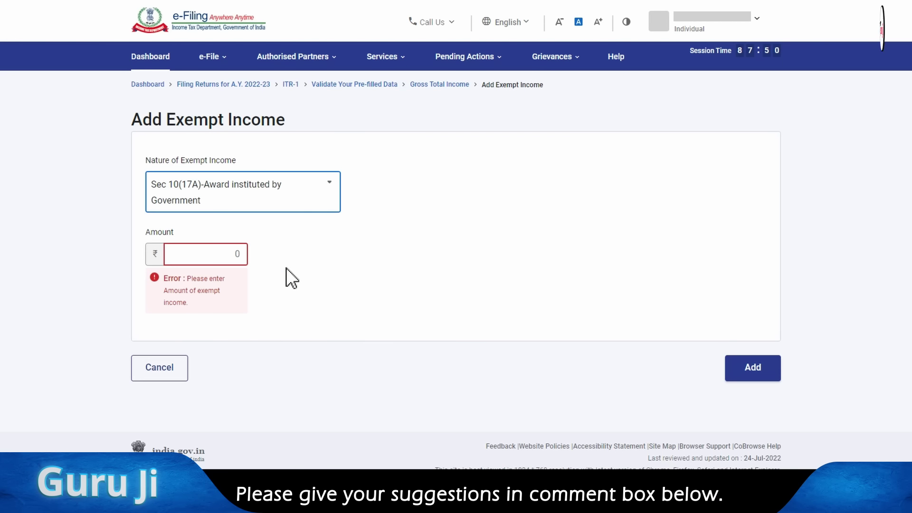
Change the nature of exempt income to Sec 10(18), the pension received by winners of Param Vir Chakra or other gallantry awards.
left_click(323, 191)
left_click(342, 299)
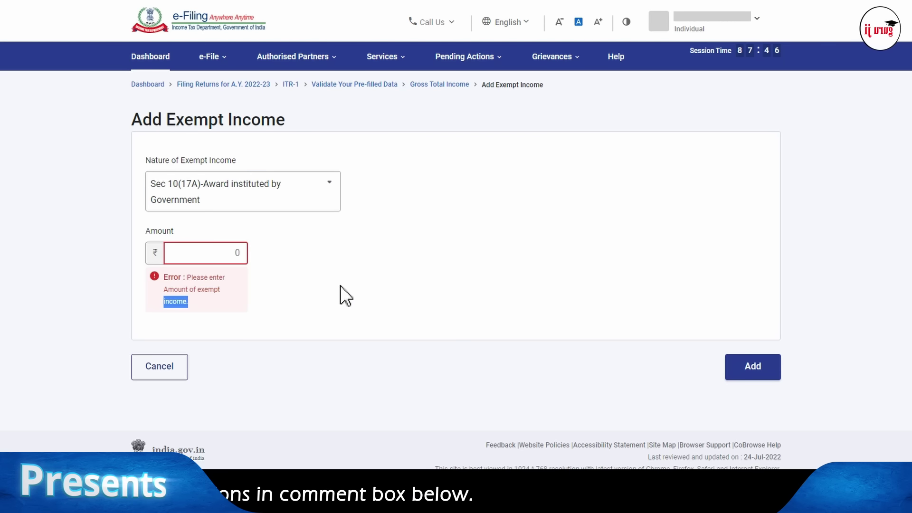
left_click(331, 201)
scroll(338, 299, "down", 3)
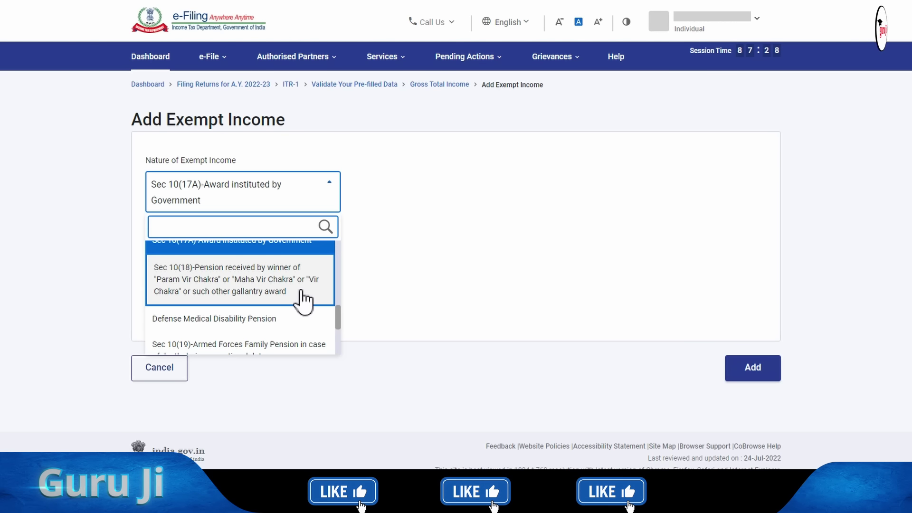
left_click(304, 297)
left_click(355, 274)
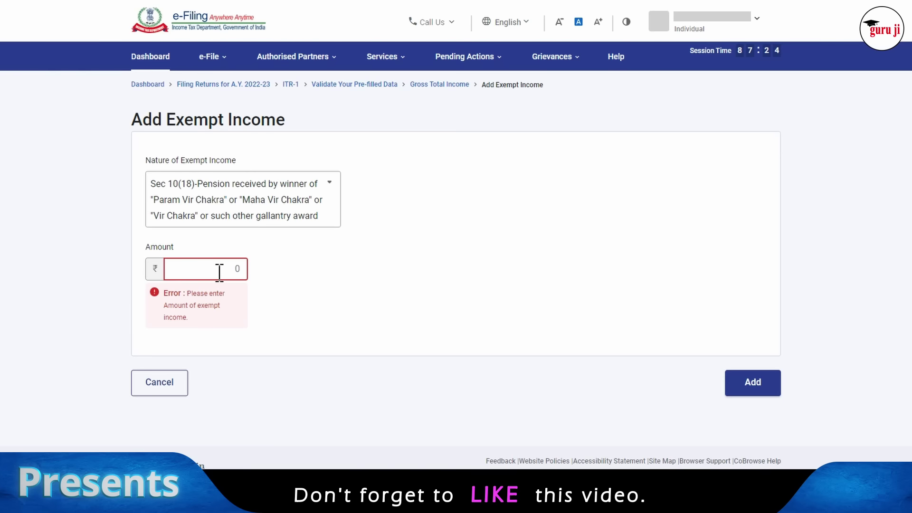
Change the nature of exempt income to Defense Medical Disability Pension.
left_click(336, 215)
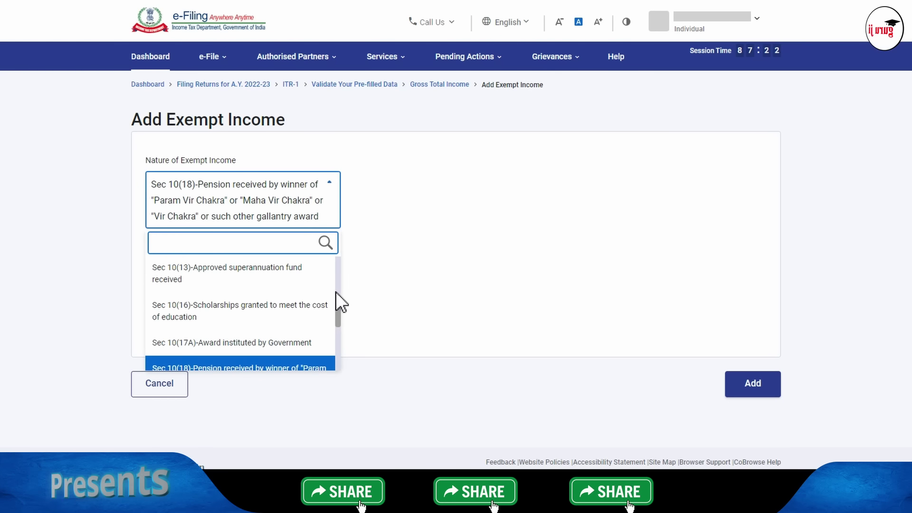
left_click_drag(339, 309, 333, 333)
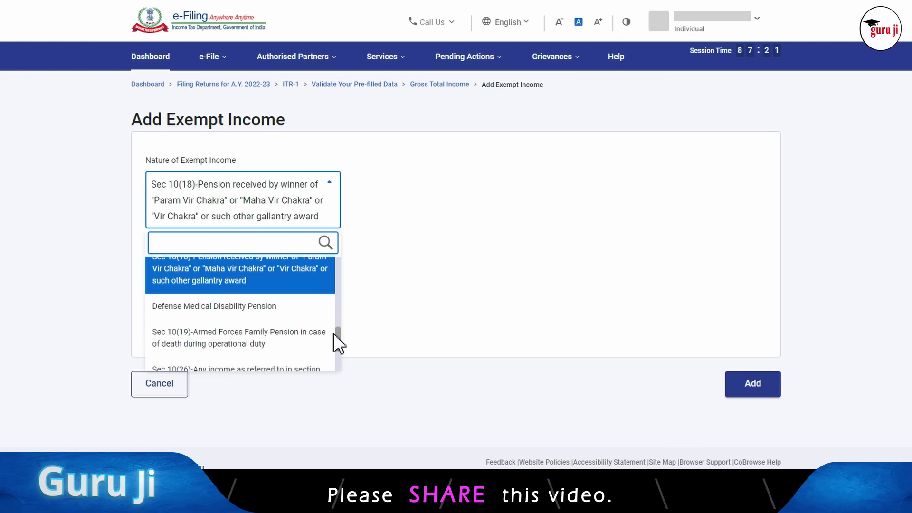
left_click(300, 314)
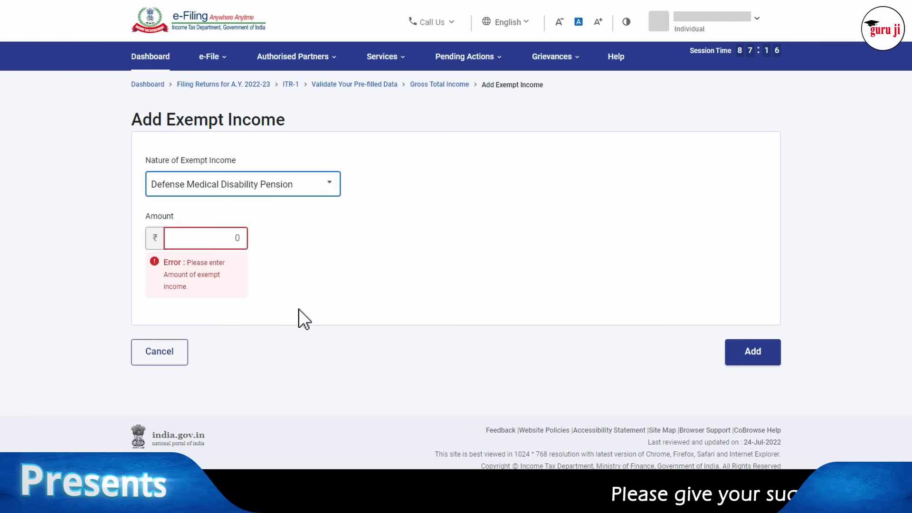
left_click(272, 211)
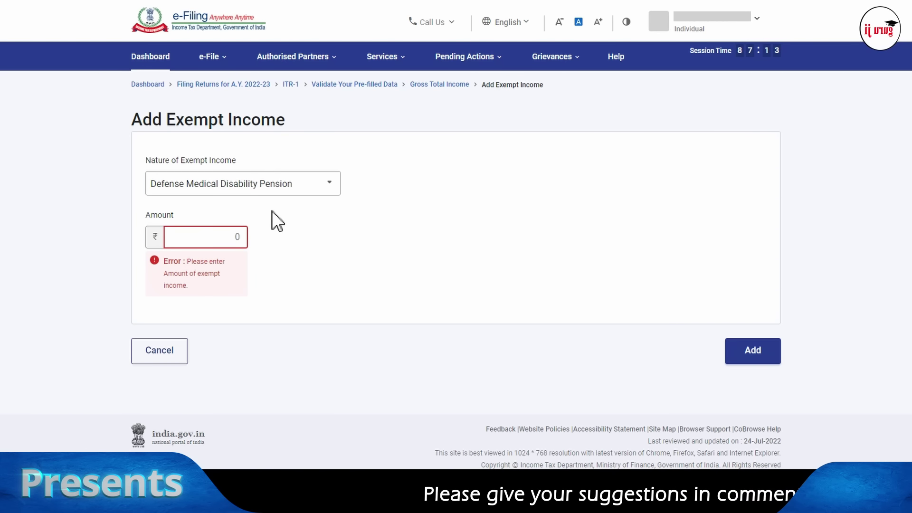
left_click(328, 184)
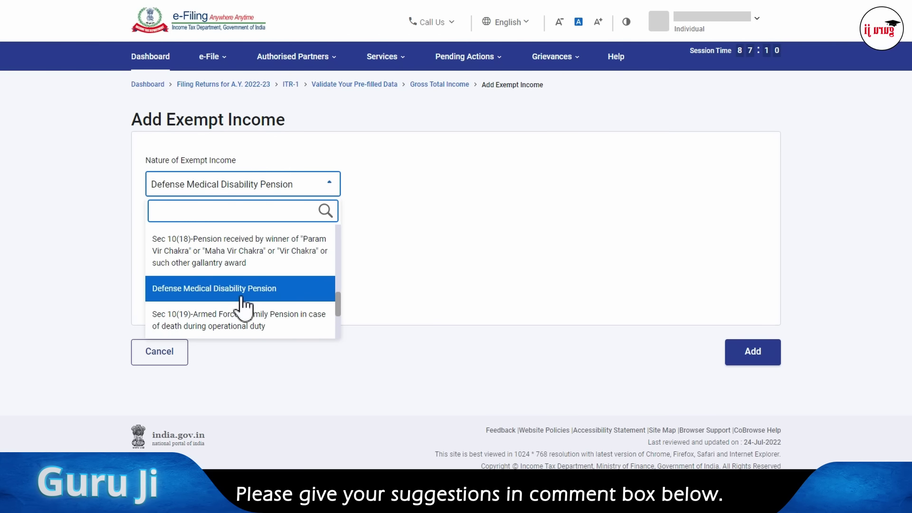
left_click(299, 287)
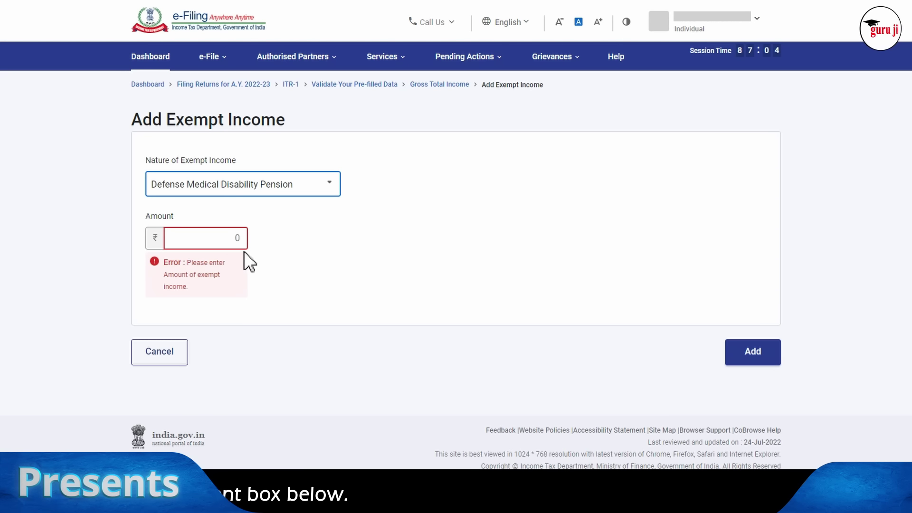
Change the nature of exempt income to Sec 10(19)-Armed Forces Family Pension in case of death during operational duty.
left_click(331, 188)
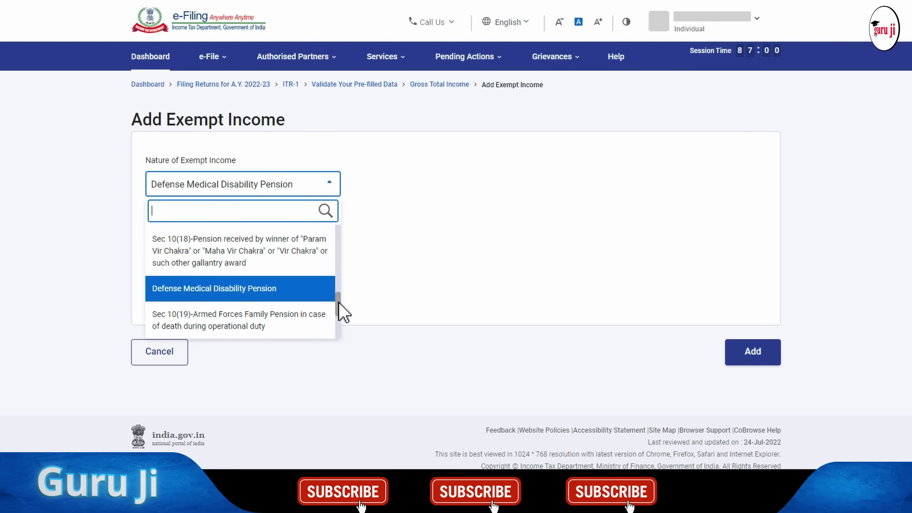
left_click_drag(338, 302, 340, 317)
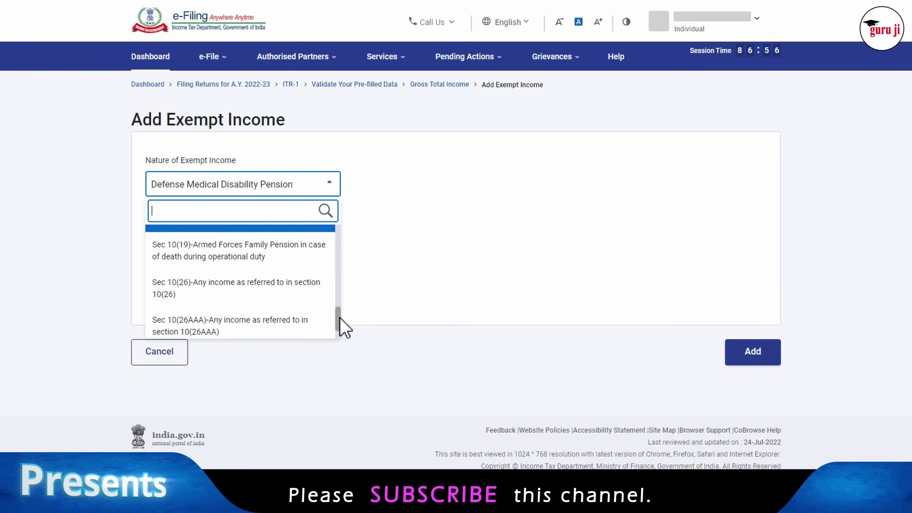
mouse_move(340, 317)
left_mouse_down()
mouse_move(343, 326)
mouse_move(334, 307)
left_mouse_up()
left_click(289, 272)
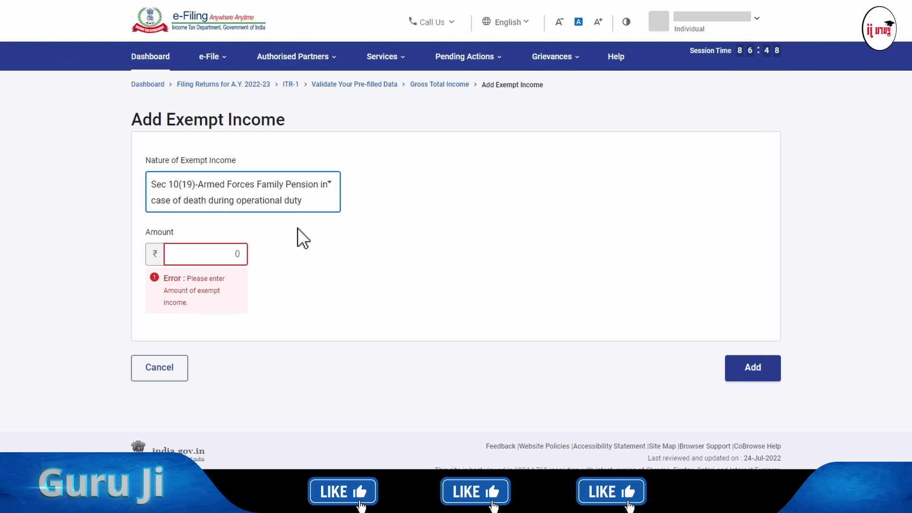
left_click(328, 211)
scroll(340, 323, "down", 2)
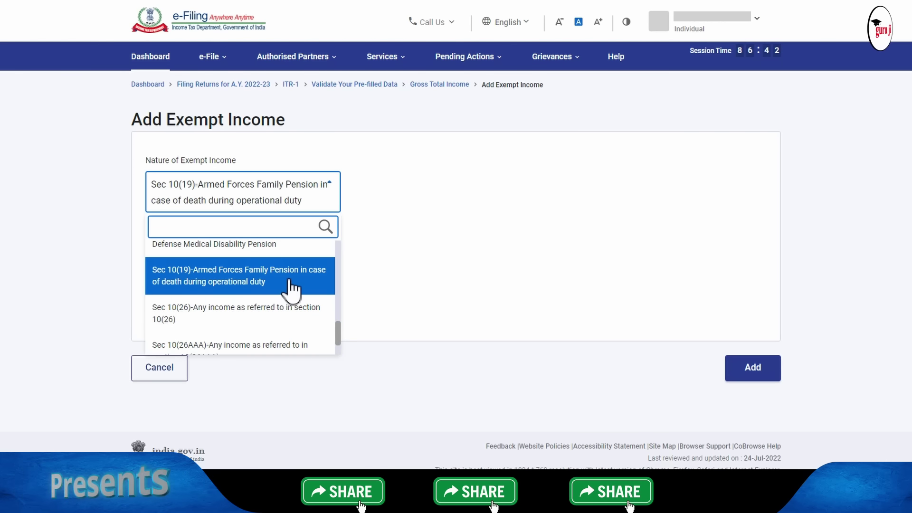
left_click(291, 285)
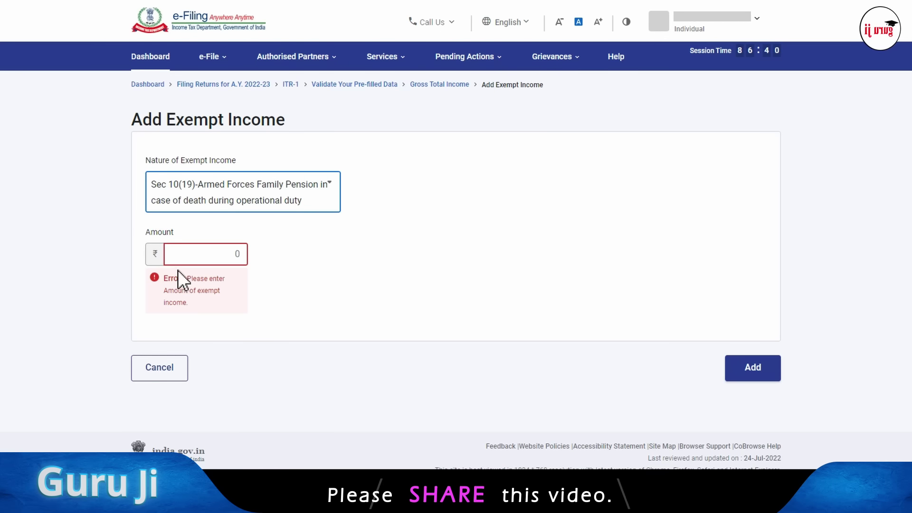
left_click(265, 260)
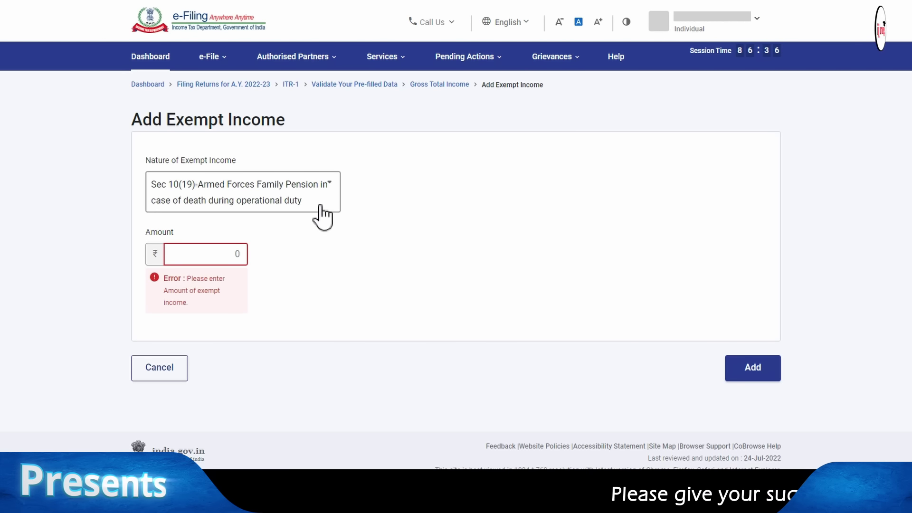
Cancel adding the exempt income entry and confirm the Gross Total Income section.
left_click(177, 369)
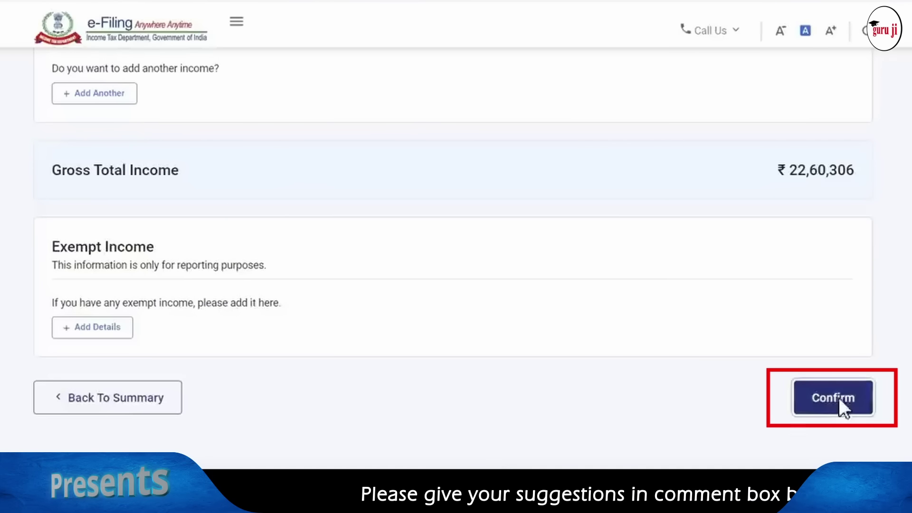
left_click(839, 399)
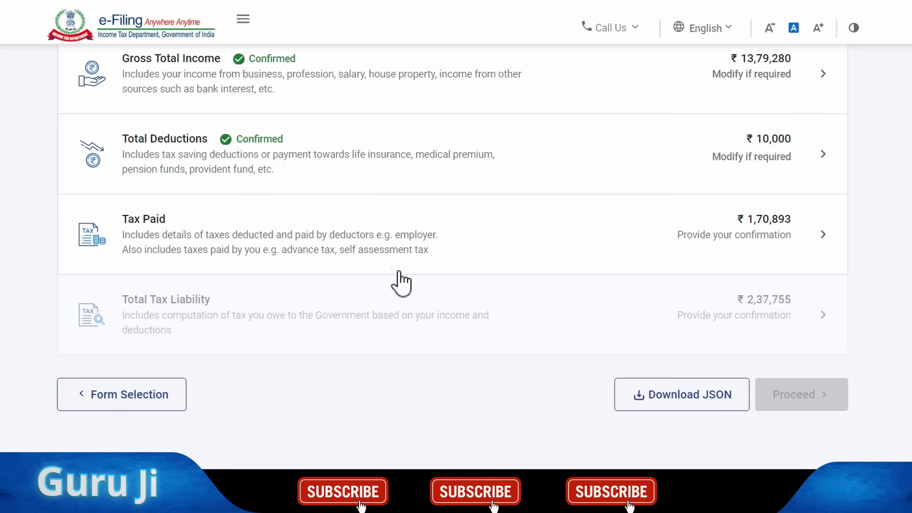
scroll(407, 340, "down", 1)
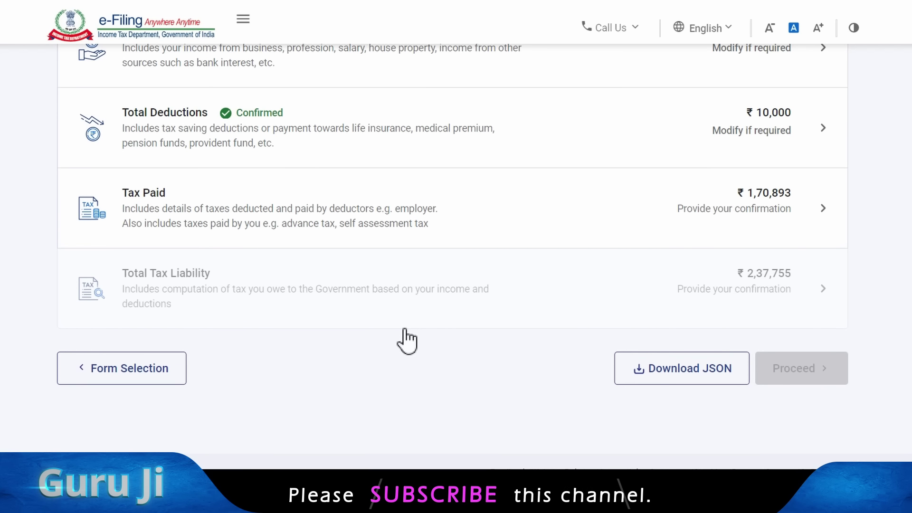